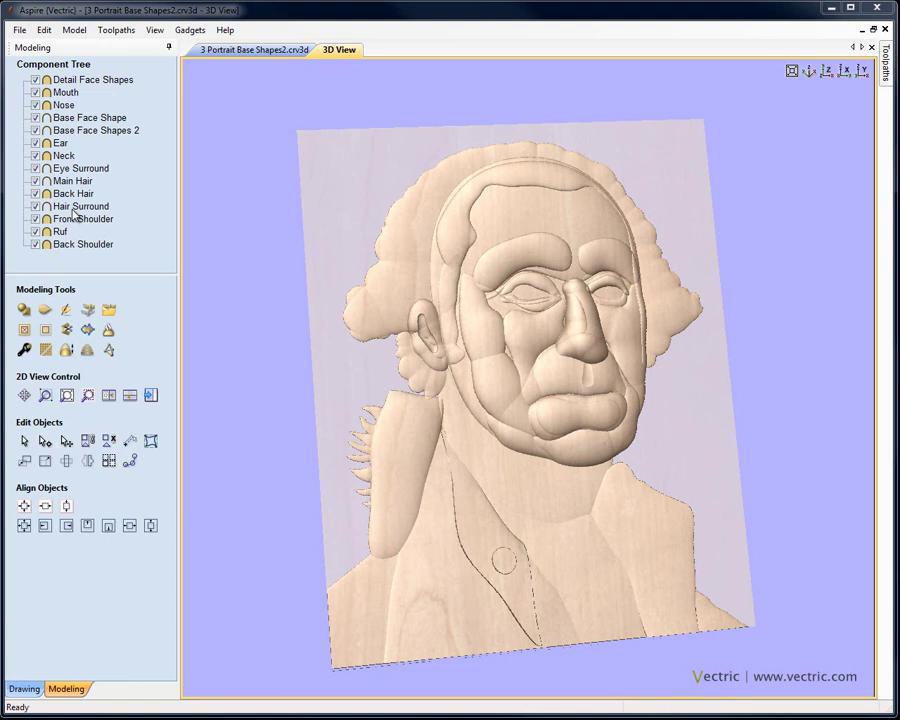
Set the Hair Surround component's combine mode to Merge
left_click(74, 207)
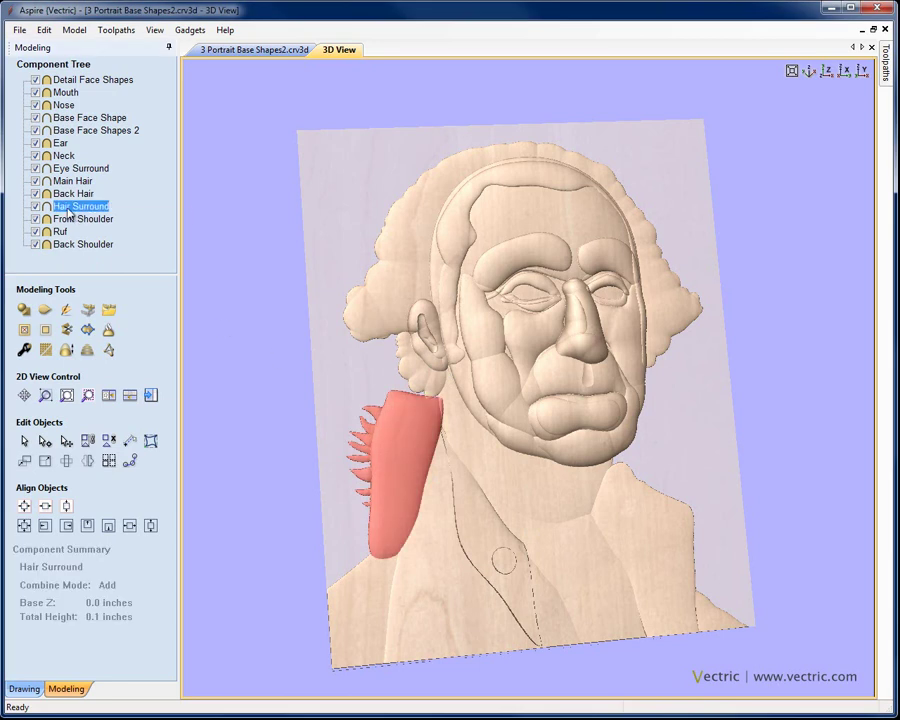
right_click(70, 210)
mouse_move(112, 220)
left_click(220, 249)
Move Ear and then Neck below Main Hair in the Component Tree
left_click(60, 144)
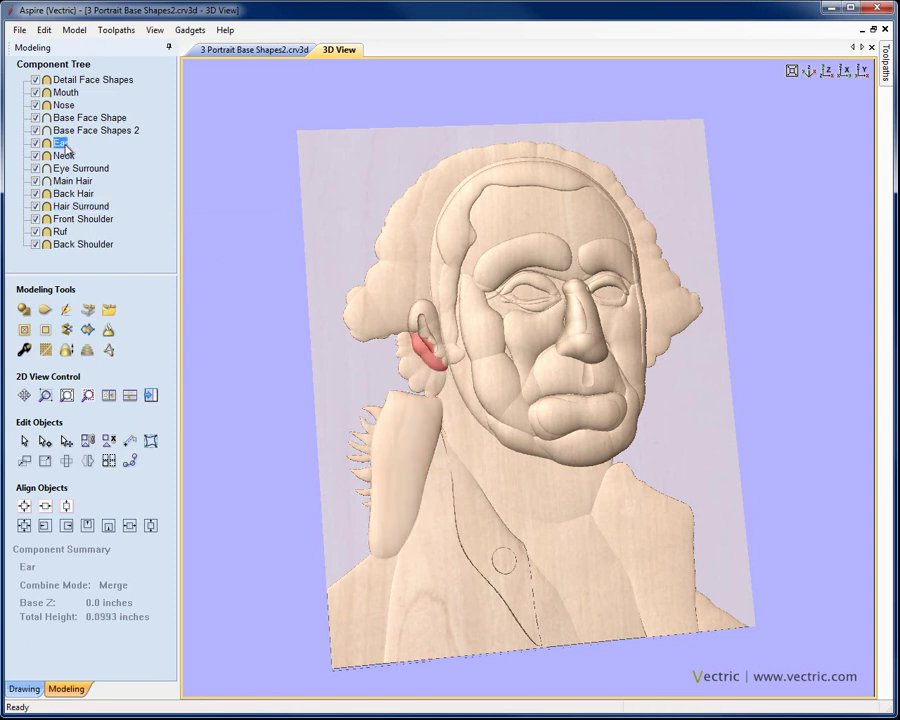
left_click_drag(60, 144, 62, 192)
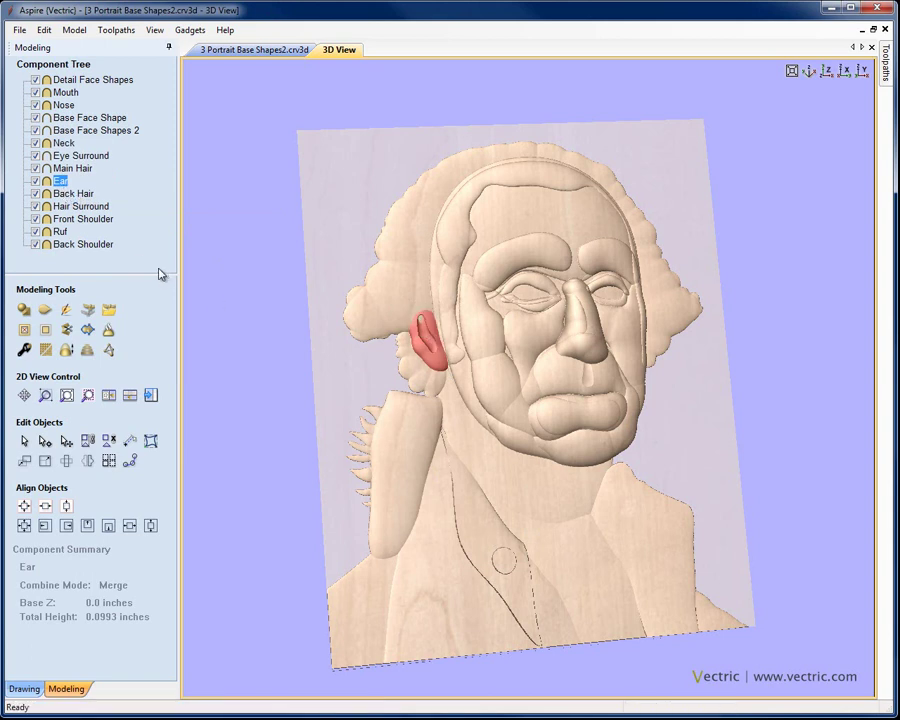
left_click(68, 245, "shift")
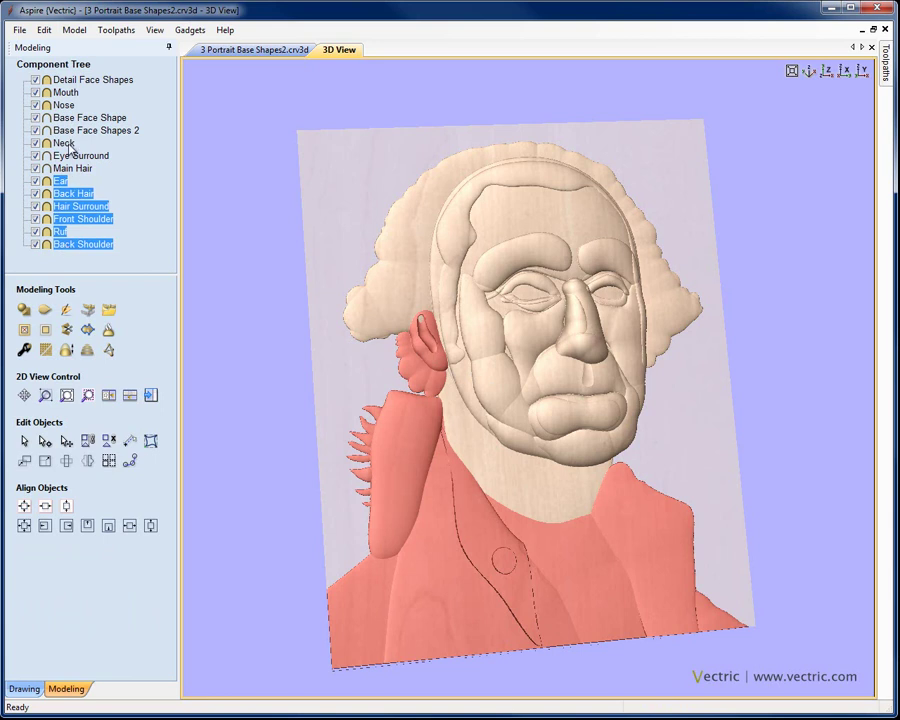
left_click_drag(62, 143, 72, 180)
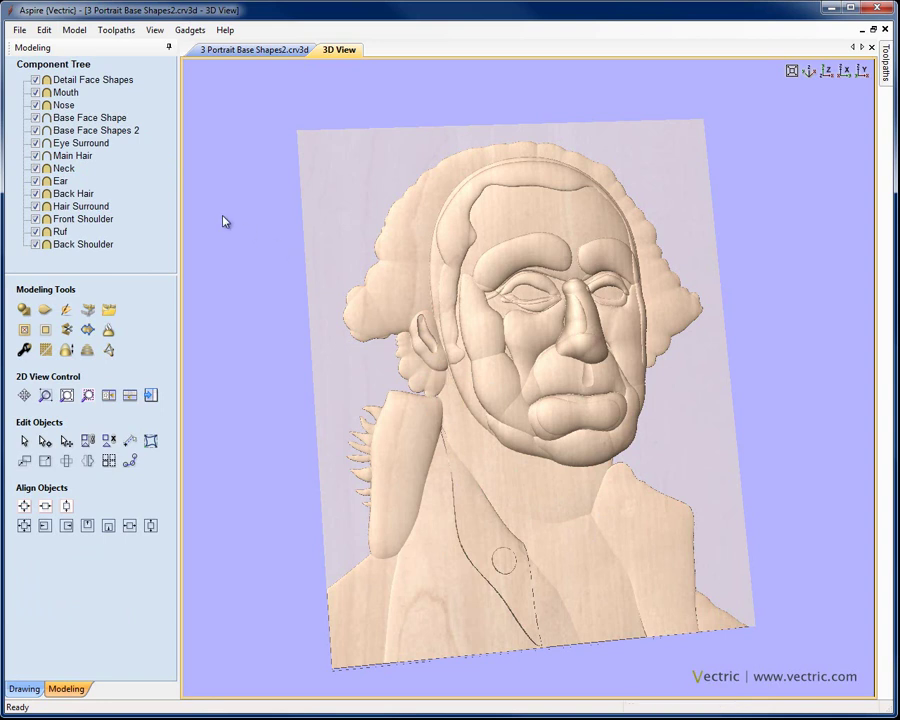
Hide Neck, Ear, Back Hair, Hair Surround, Front Shoulder, Ruf and Back Shoulder
left_click(35, 181)
left_click(35, 168)
left_click(36, 193)
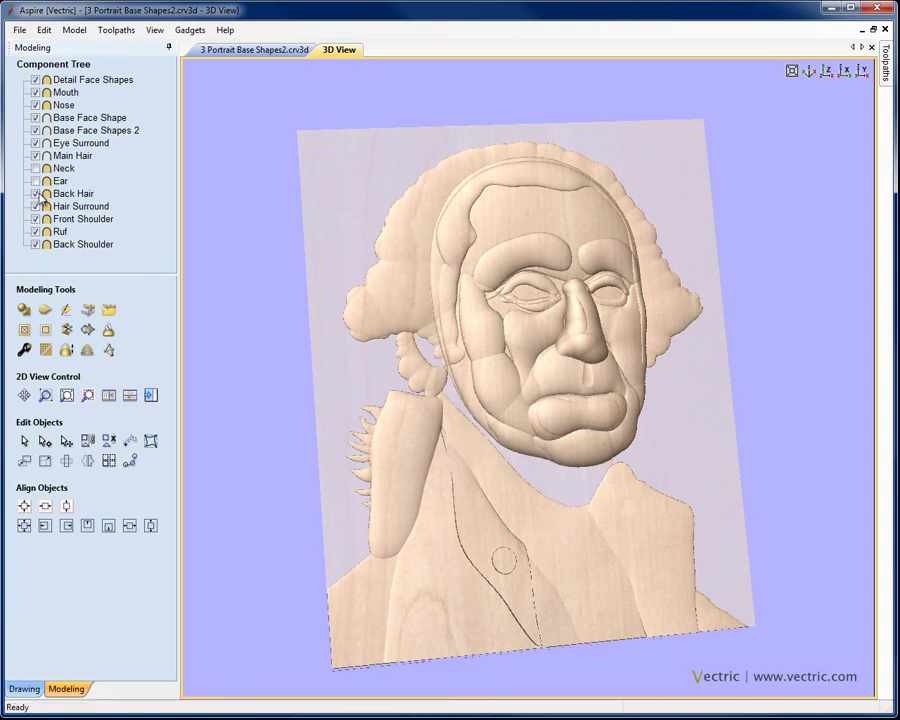
left_click(36, 206)
left_click(36, 218)
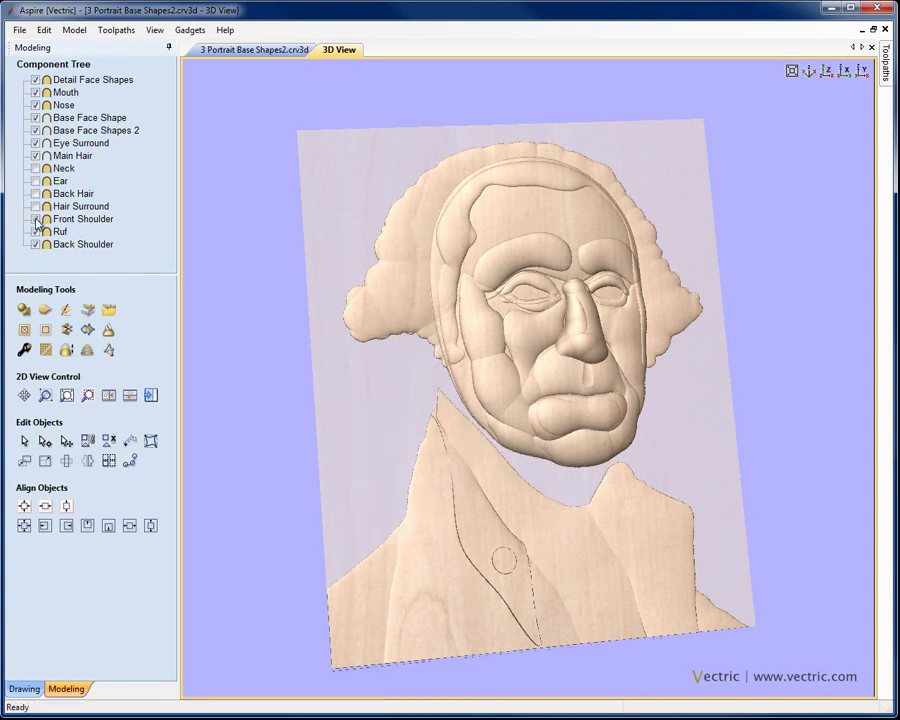
left_click(36, 231)
left_click(36, 244)
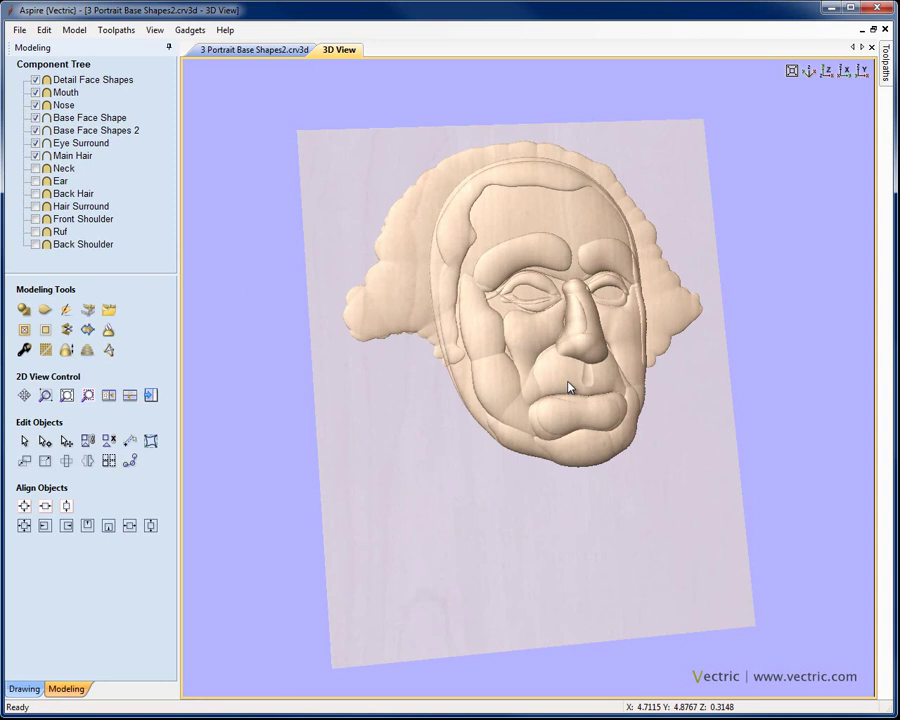
Inspect the face components and Main Hair, then hide Main Hair
left_click(104, 122)
left_click(100, 131)
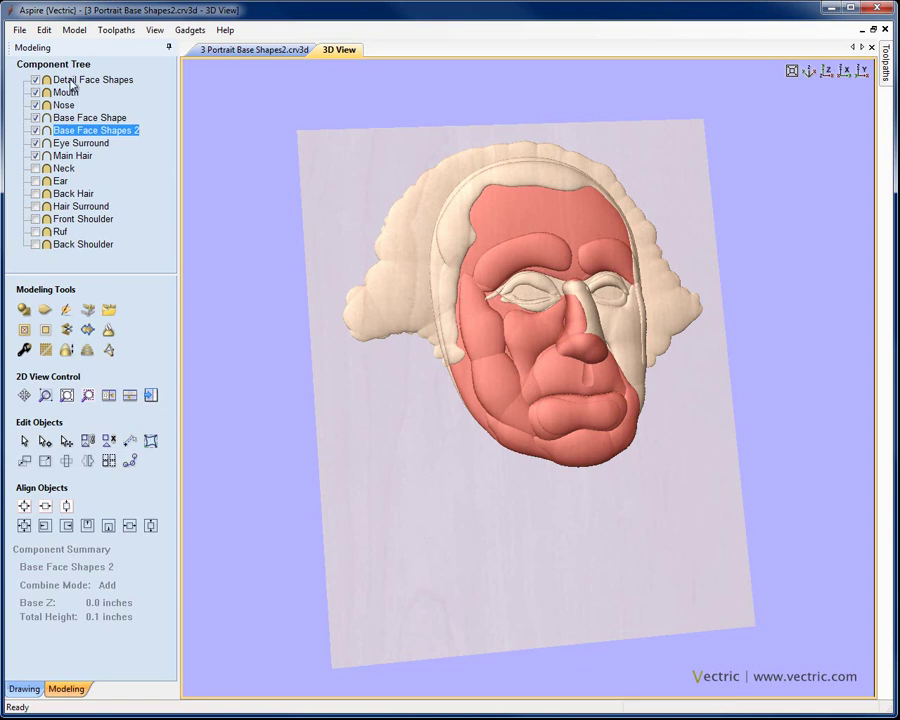
left_click(75, 80)
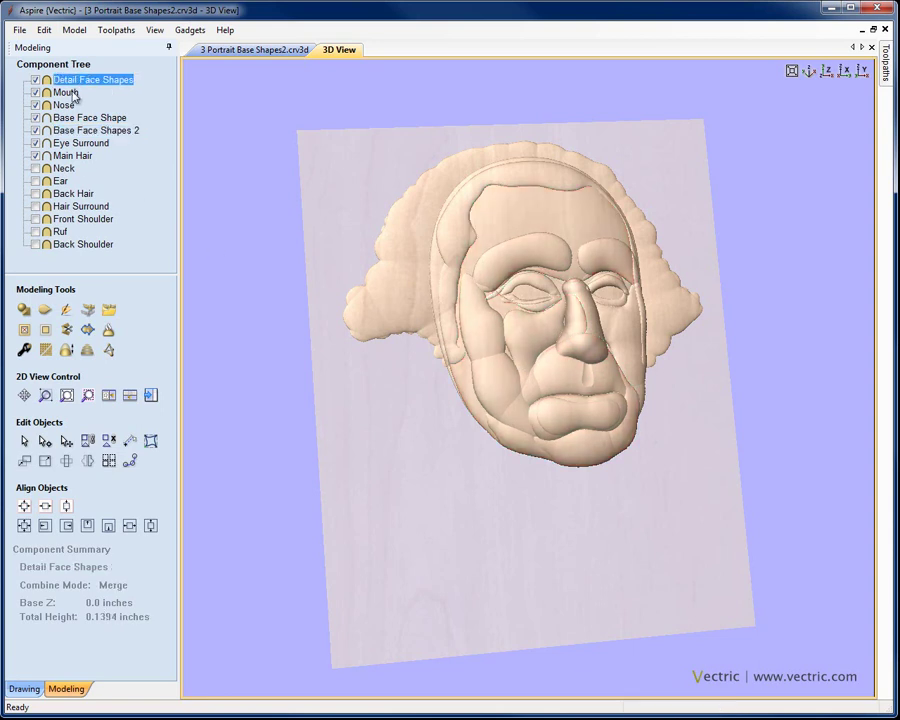
left_click(72, 93)
left_click(64, 105)
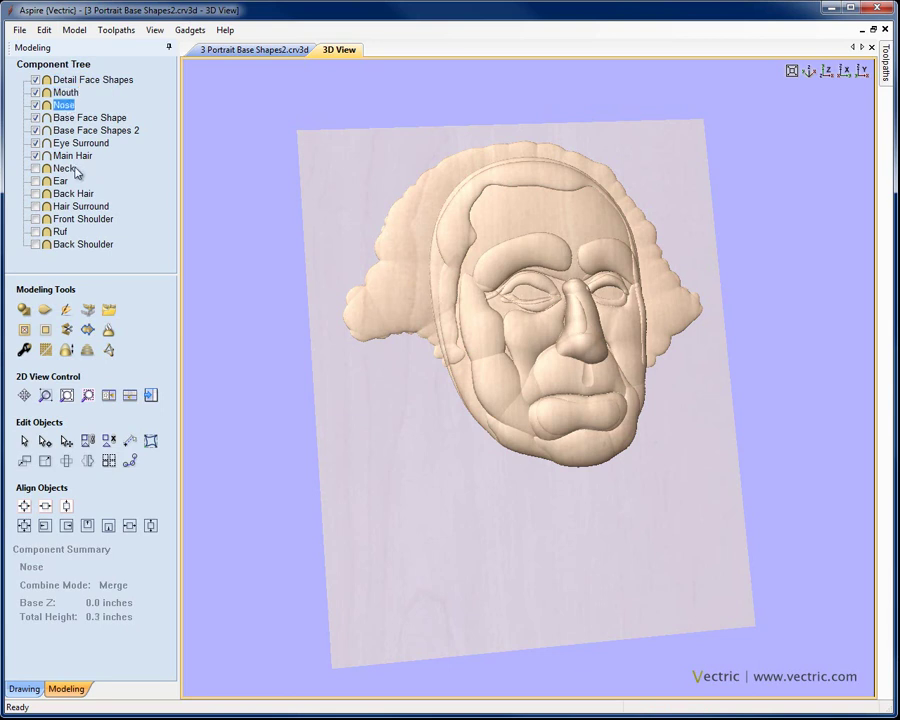
left_click(70, 156)
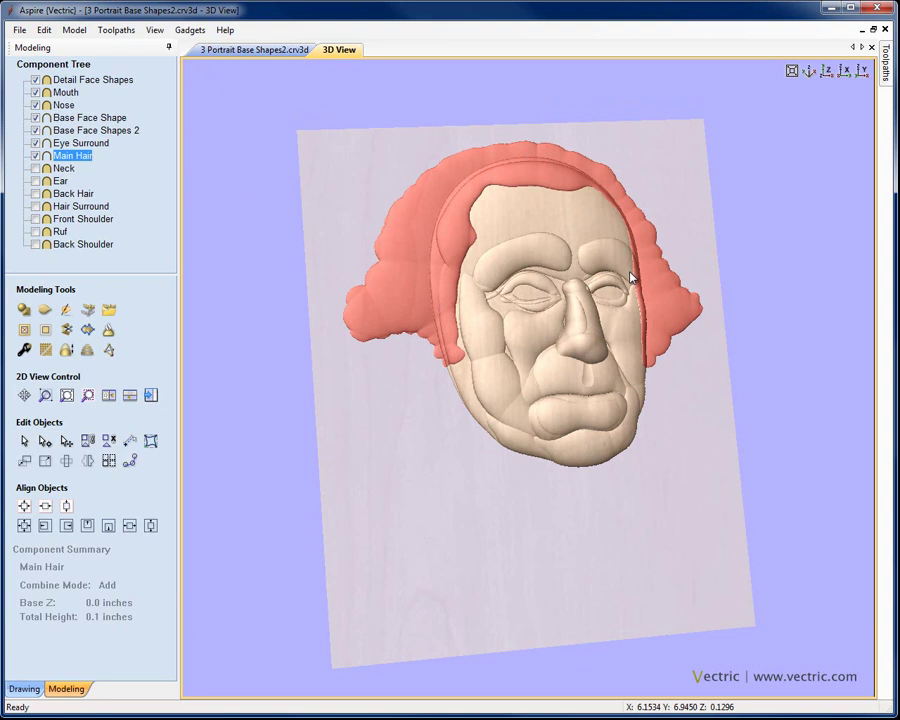
left_click(37, 156)
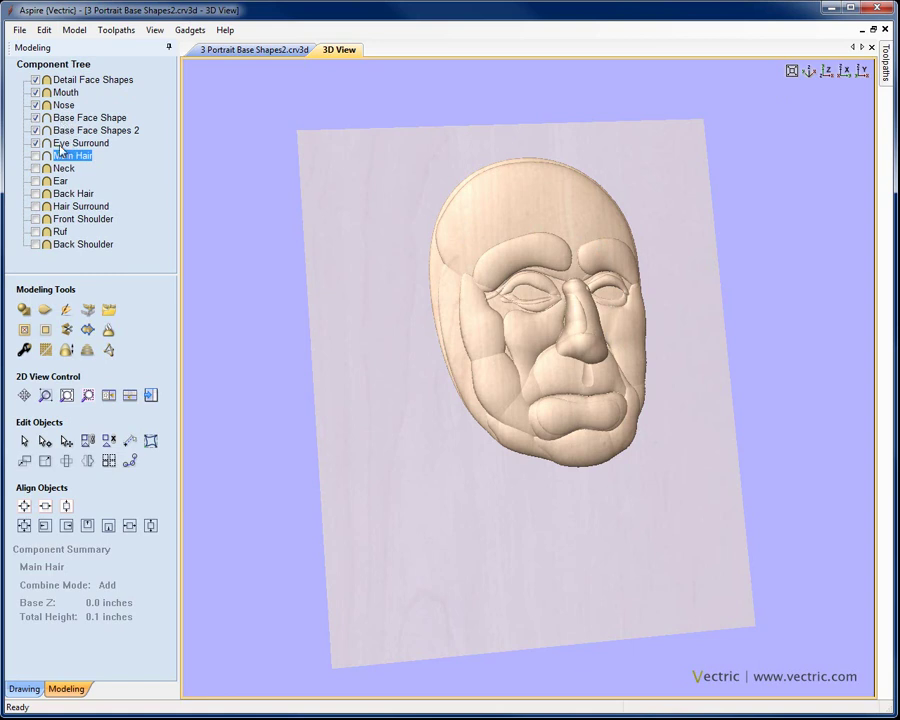
Move Eye Surround below Detail Face Shapes and set it to Merge
left_click(70, 146)
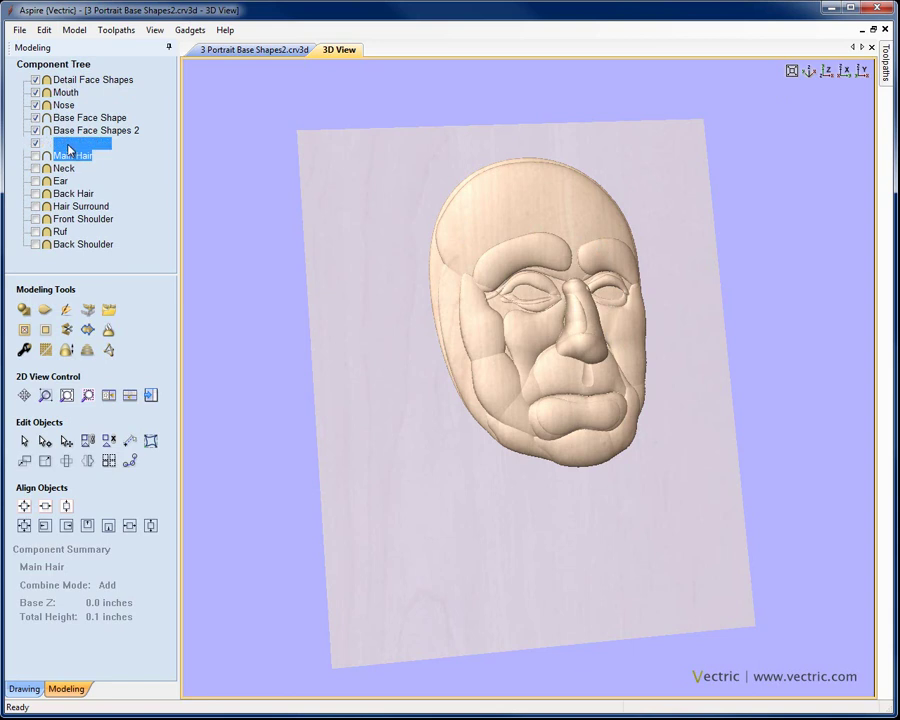
left_click_drag(70, 148, 77, 97)
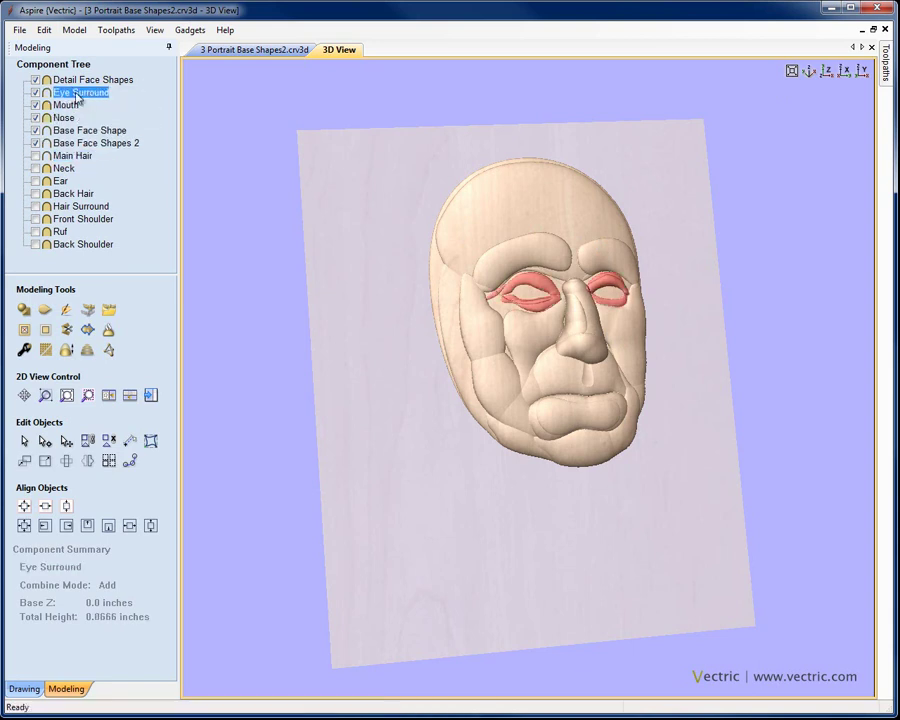
right_click(78, 93)
mouse_move(190, 104)
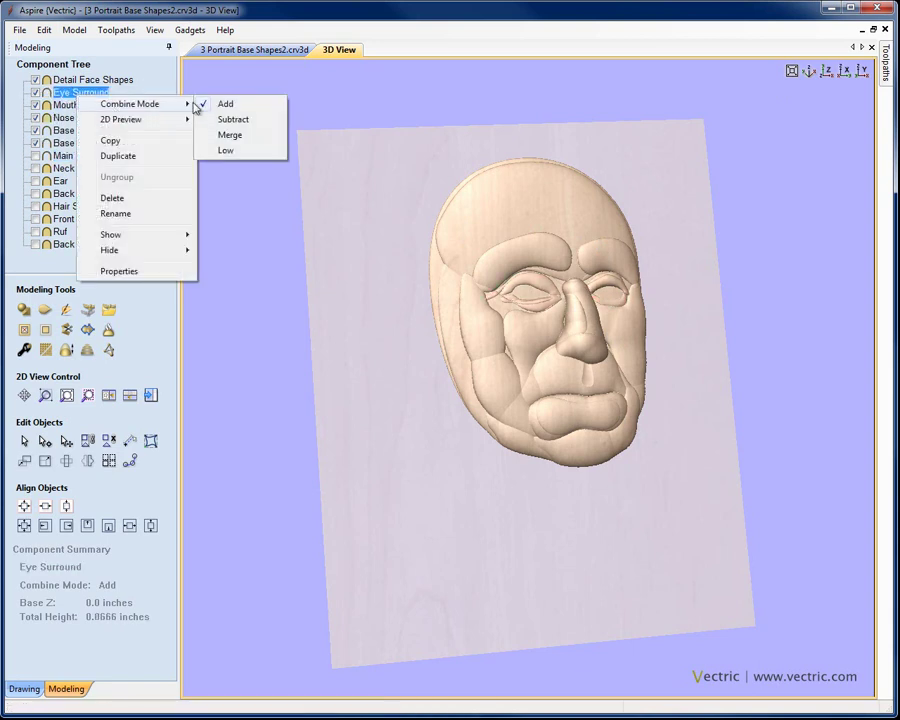
left_click(240, 136)
Move Mouth below Nose and set its combine mode to Add
left_click(67, 106)
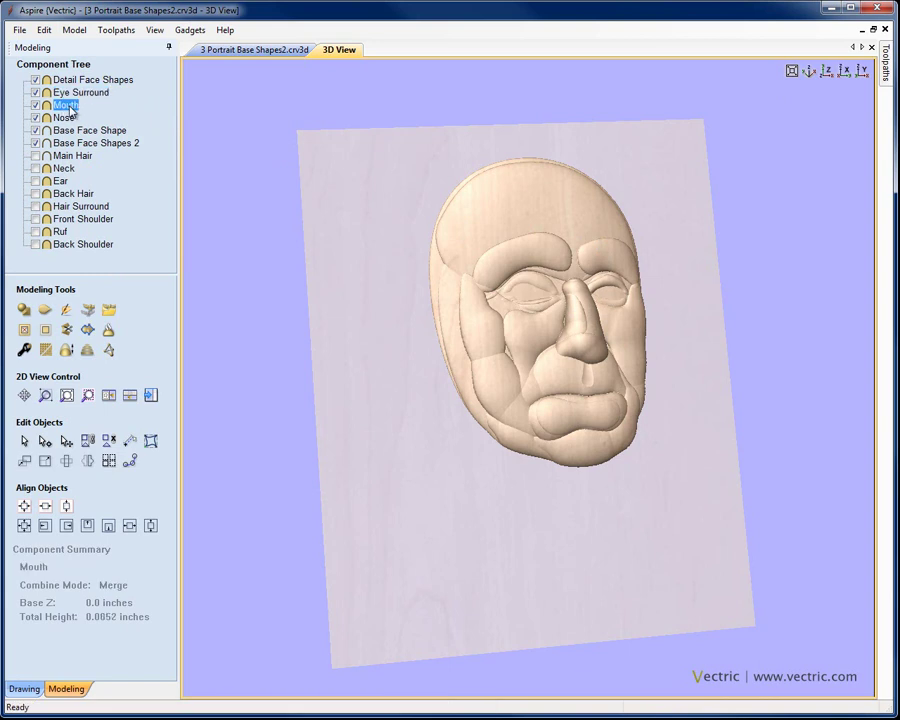
left_click_drag(70, 110, 61, 122)
right_click(62, 120)
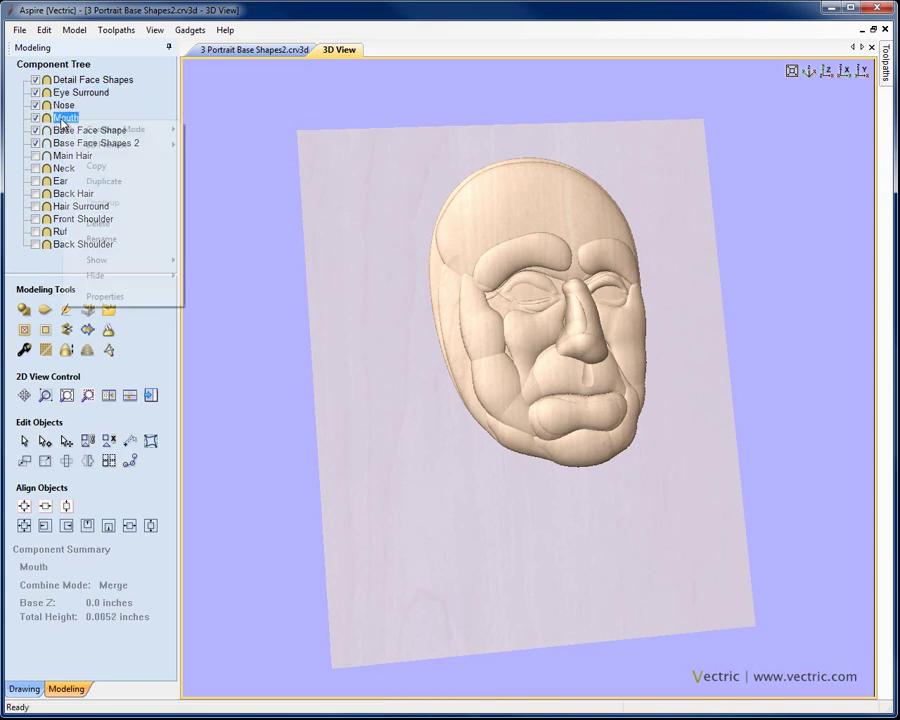
mouse_move(133, 129)
left_click(240, 131)
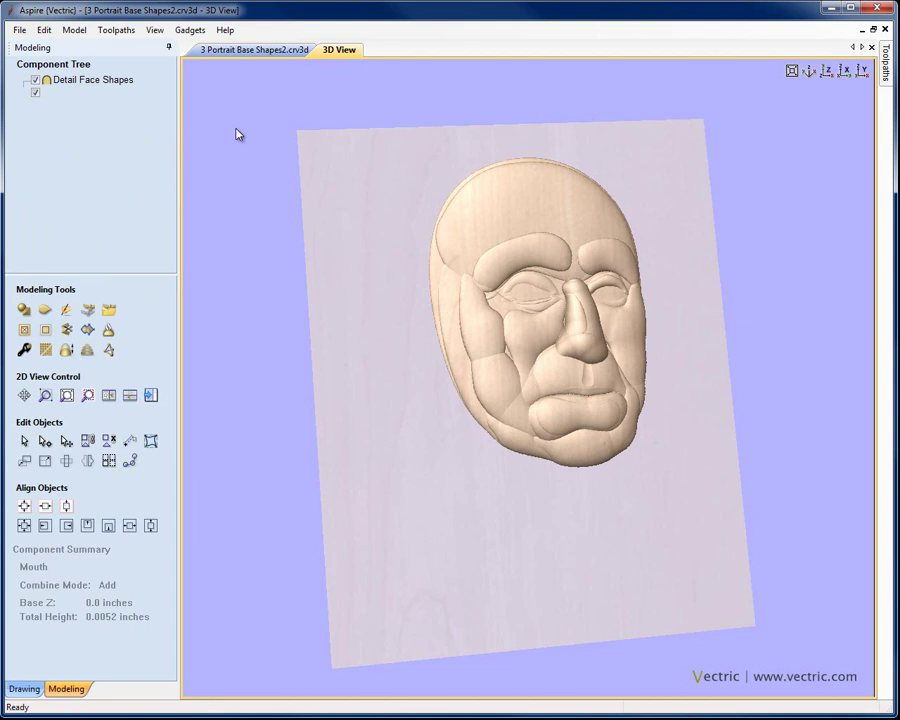
Turn the view frontally and hide Base Face Shape, Mouth and Nose
scroll(635, 392, "up", 5)
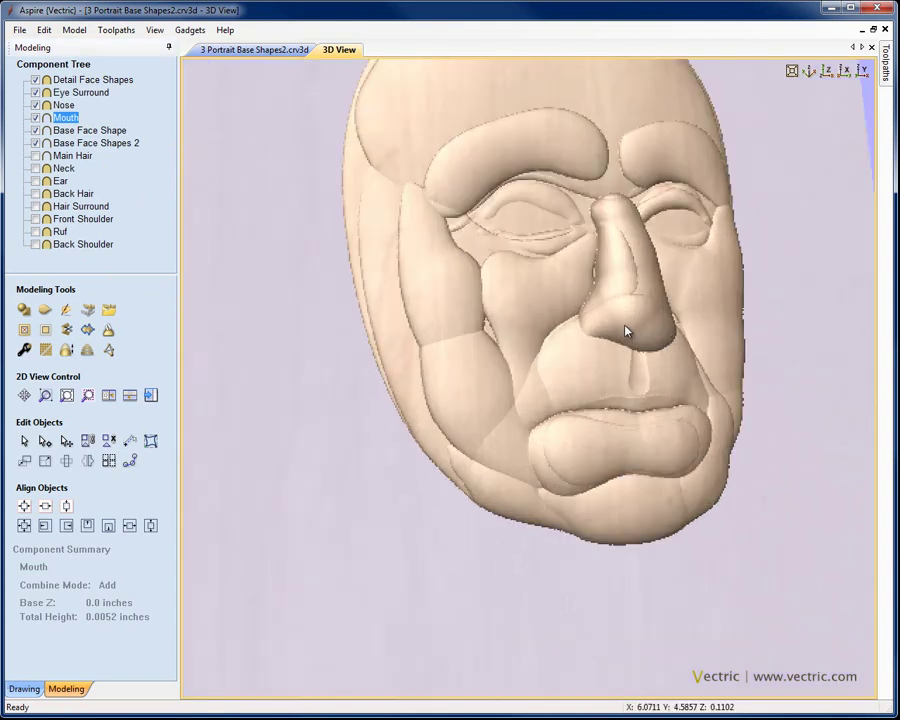
left_click_drag(576, 461, 524, 393)
left_click_drag(290, 240, 260, 220)
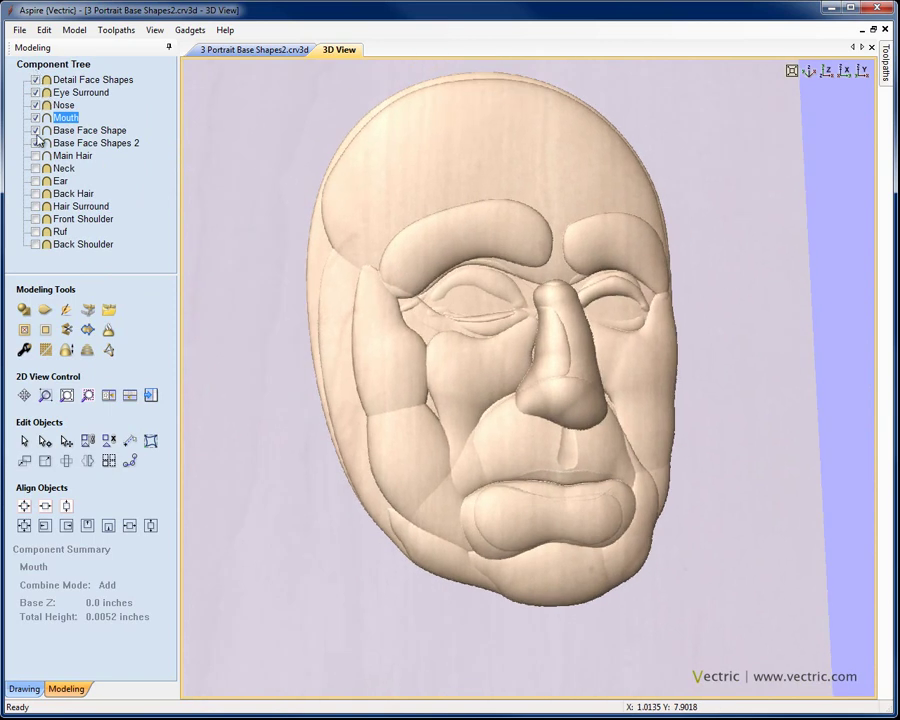
left_click(35, 130)
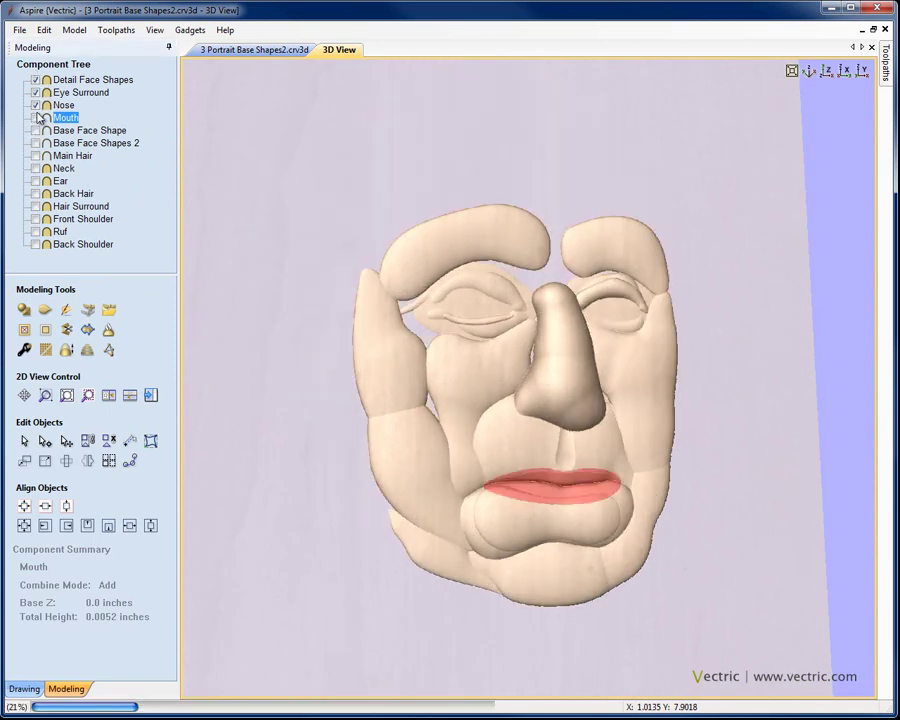
left_click(35, 117)
left_click(35, 105)
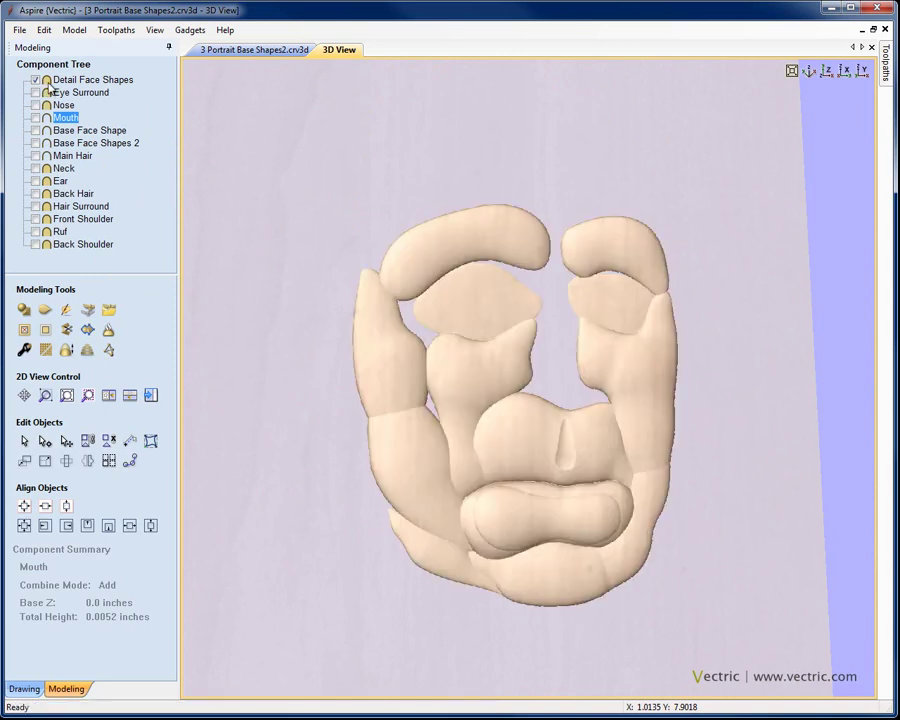
Show Eye Surround, Nose, Mouth and both base shapes again, then hide Nose and Eye Surround
left_click(35, 93)
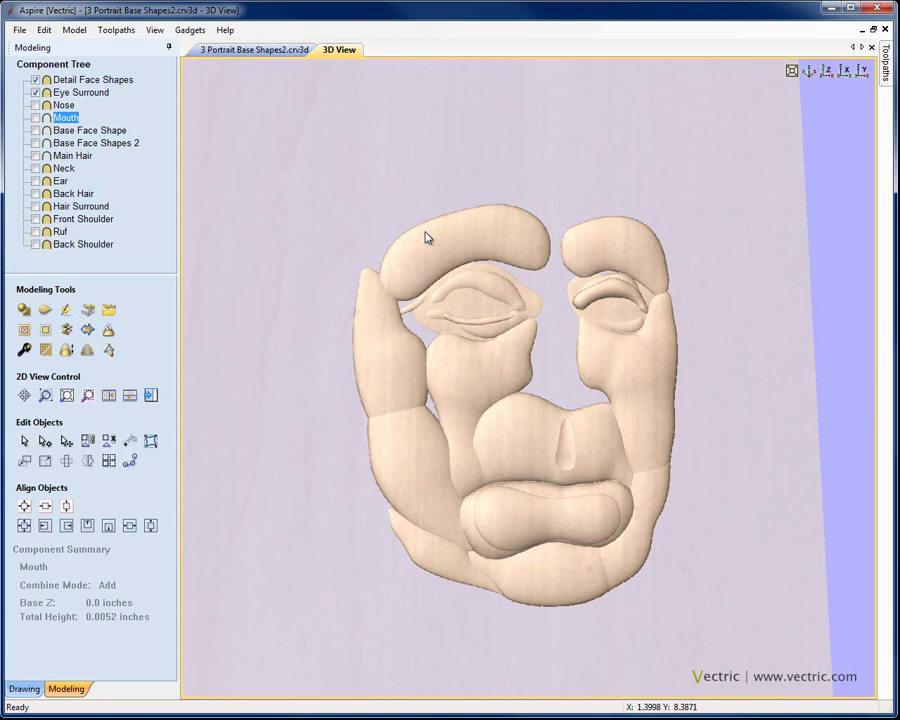
left_click(36, 105)
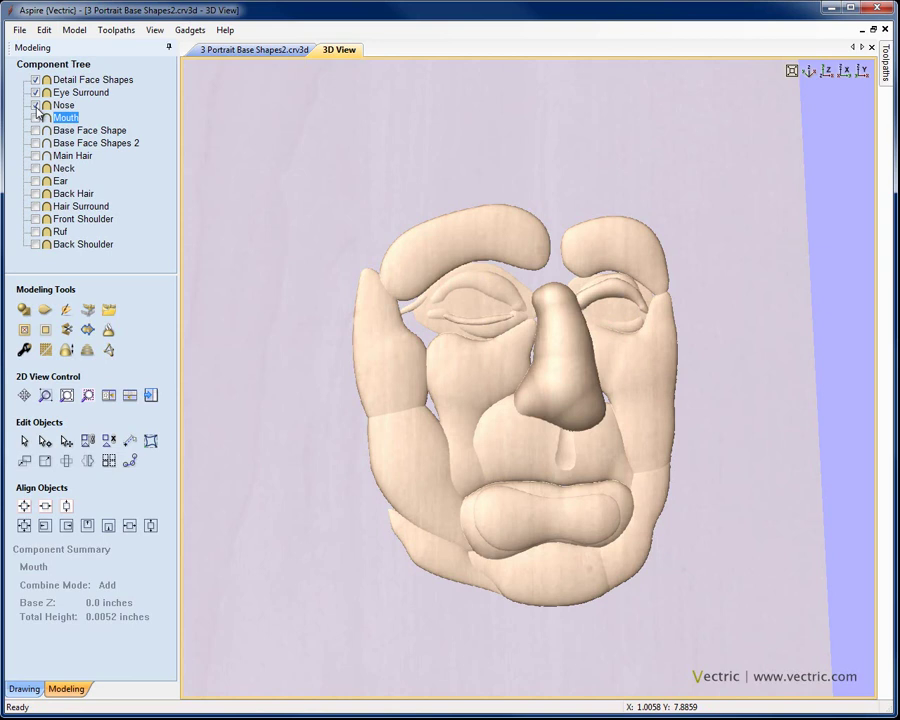
left_click(36, 118)
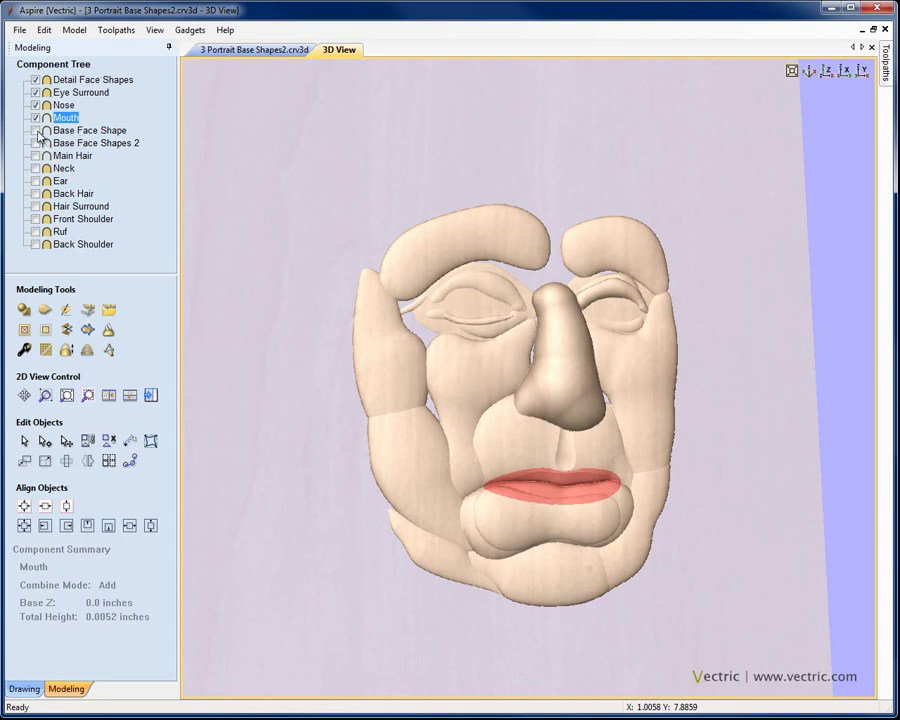
left_click(36, 131)
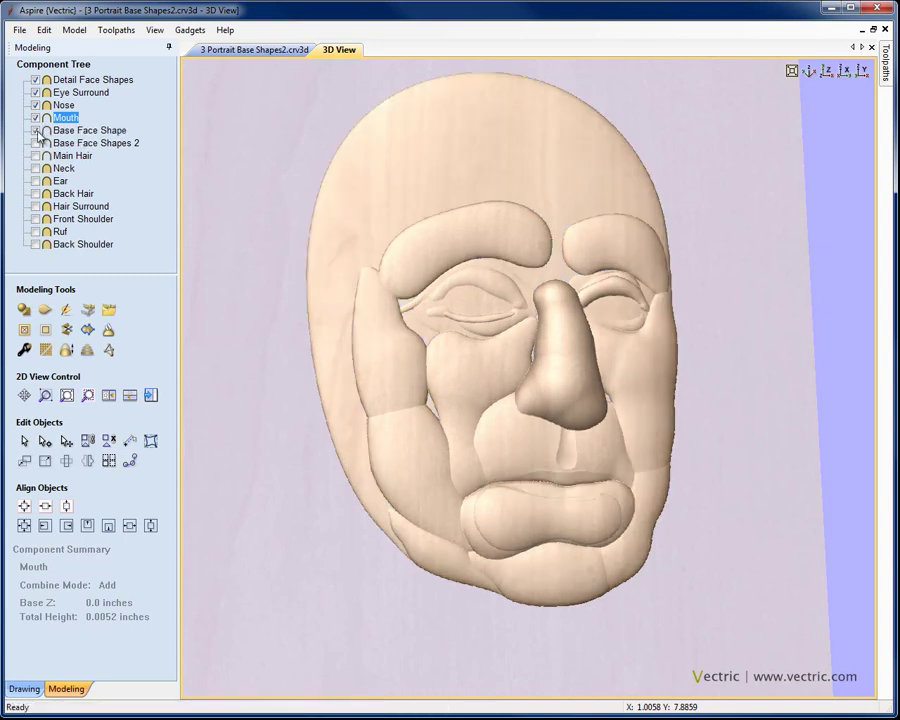
left_click(36, 143)
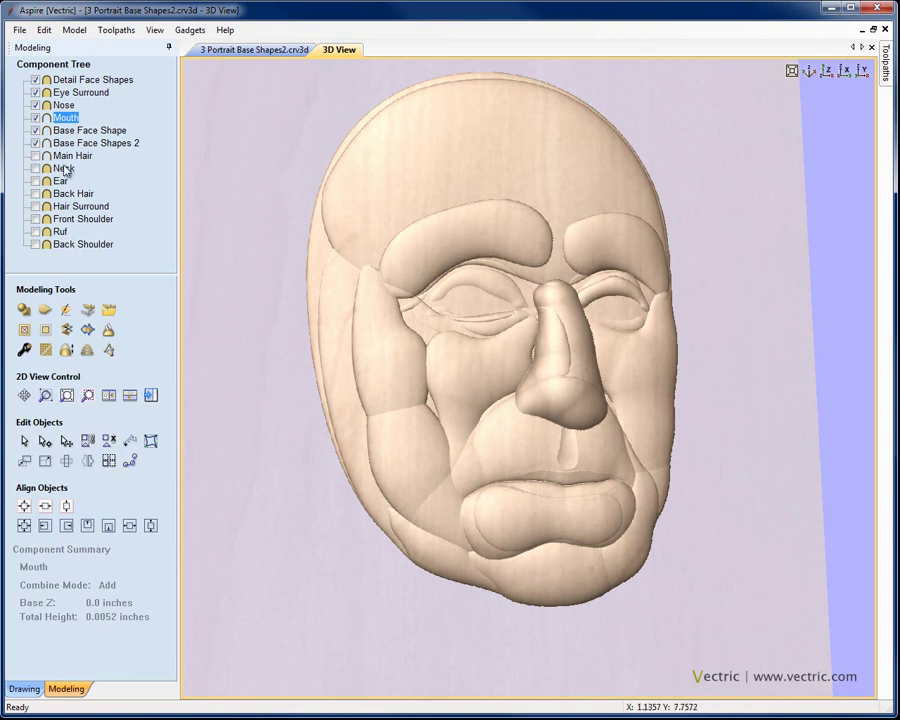
left_click(36, 105)
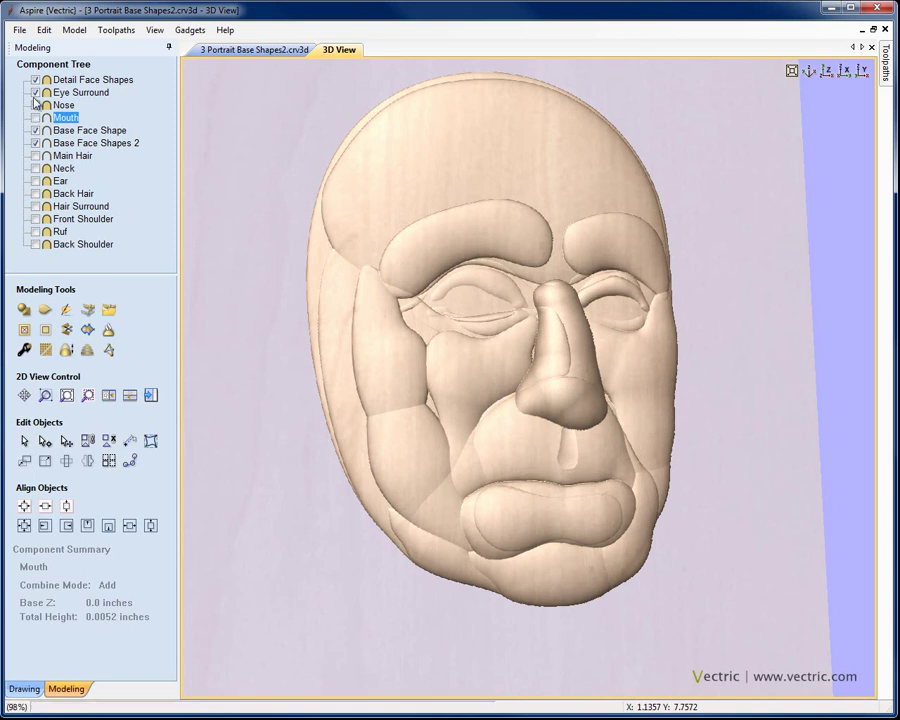
left_click(36, 92)
Hide Detail Face Shapes and bake Base Face Shape with Base Face Shapes 2
left_click(36, 79)
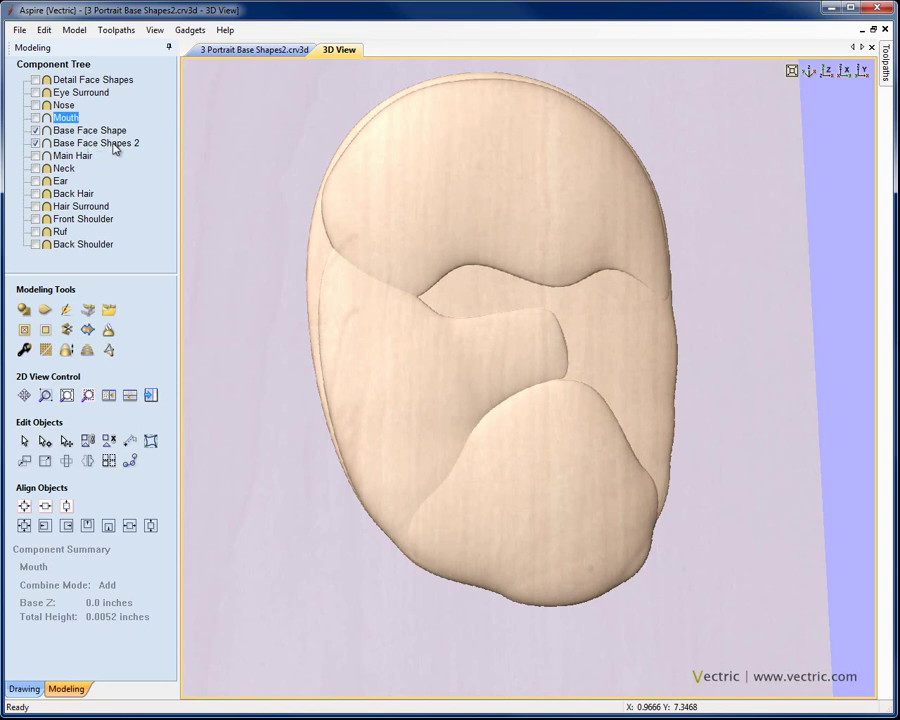
left_click(98, 131)
left_click(99, 143, "shift")
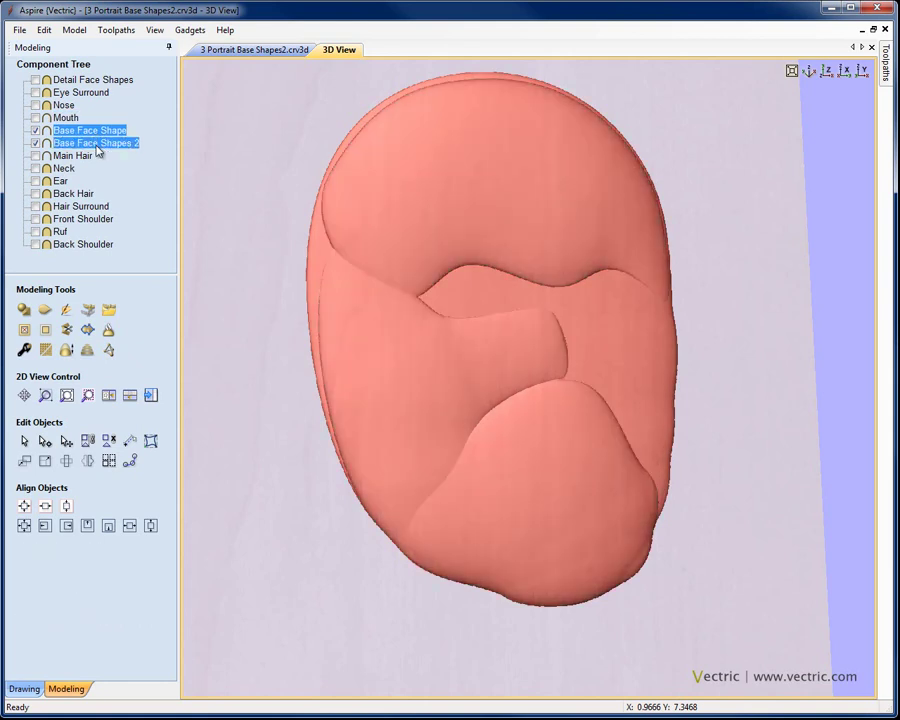
left_click(109, 336)
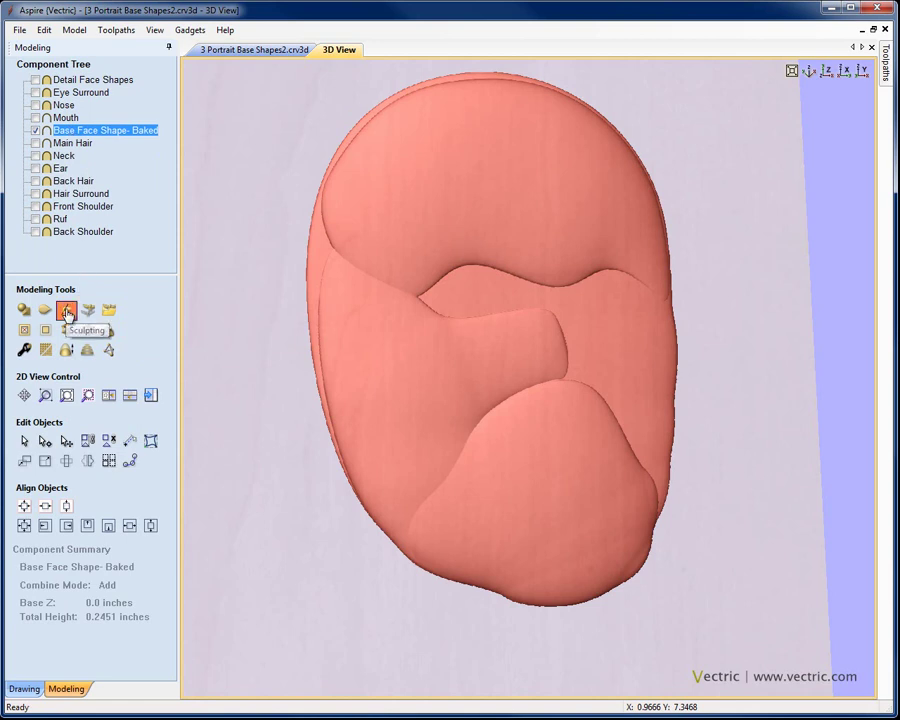
Smooth the baked face's seams and top-left rim with brush size 145 and strength 65, then apply
left_click(66, 312)
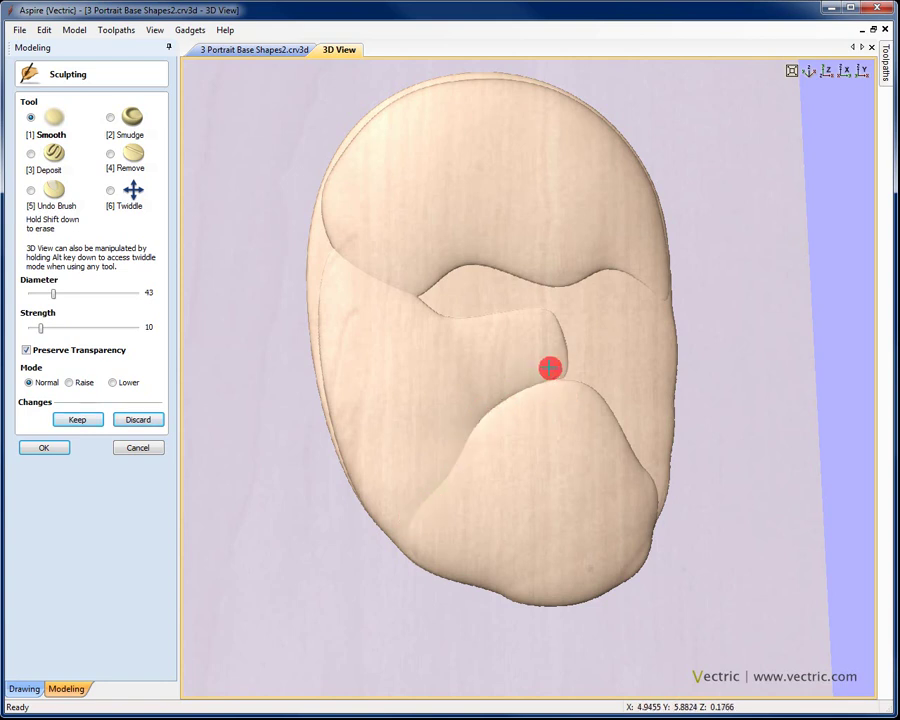
mouse_move(532, 345)
left_mouse_down()
mouse_move(465, 342)
mouse_move(413, 314)
mouse_move(401, 293)
mouse_move(434, 285)
mouse_move(451, 268)
mouse_move(499, 260)
mouse_move(547, 284)
mouse_move(618, 279)
mouse_move(652, 301)
mouse_move(625, 297)
mouse_move(560, 433)
mouse_move(568, 316)
mouse_move(486, 268)
mouse_move(418, 279)
mouse_move(498, 271)
mouse_move(571, 287)
mouse_move(446, 262)
mouse_move(405, 273)
mouse_move(447, 262)
mouse_move(523, 277)
mouse_move(627, 270)
mouse_move(645, 287)
mouse_move(526, 297)
mouse_move(580, 341)
mouse_move(602, 344)
mouse_move(520, 388)
mouse_move(445, 314)
mouse_move(401, 303)
left_mouse_up()
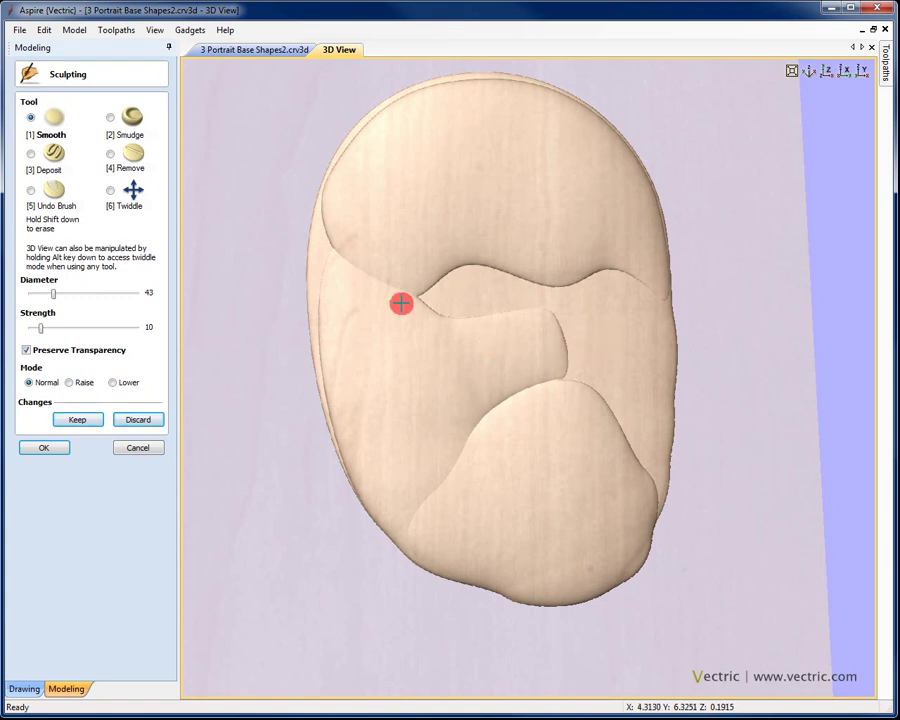
left_click_drag(53, 293, 95, 293)
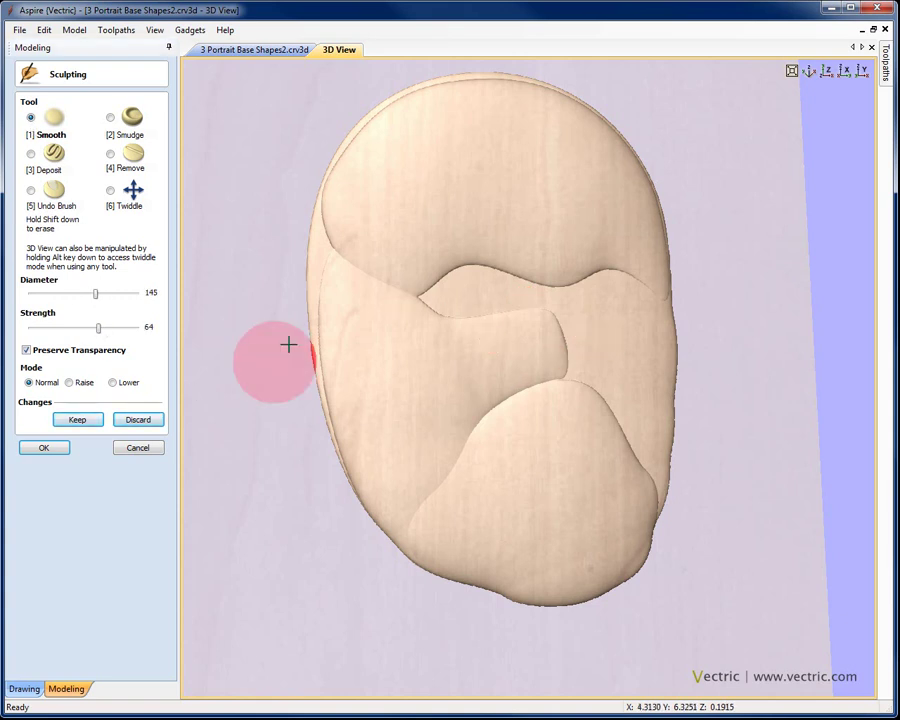
left_click(100, 328)
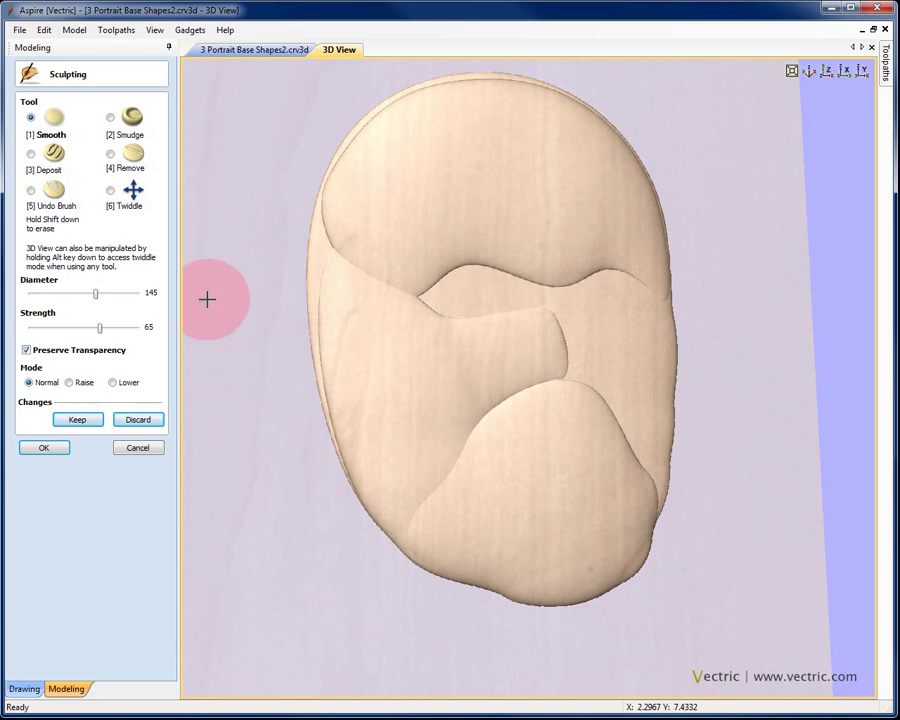
mouse_move(310, 225)
left_mouse_down()
mouse_move(338, 192)
mouse_move(319, 291)
mouse_move(319, 372)
mouse_move(335, 447)
mouse_move(327, 425)
mouse_move(370, 510)
mouse_move(422, 576)
mouse_move(456, 568)
mouse_move(416, 533)
mouse_move(440, 489)
mouse_move(494, 406)
mouse_move(487, 419)
mouse_move(524, 390)
mouse_move(460, 444)
left_mouse_up()
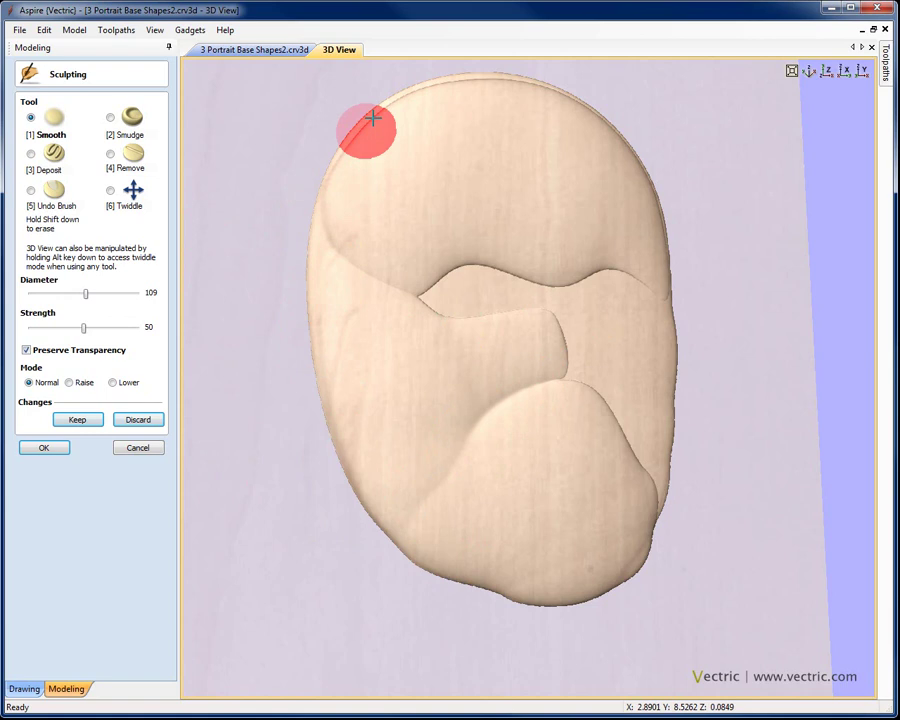
mouse_move(370, 121)
left_mouse_down()
mouse_move(387, 109)
mouse_move(440, 92)
mouse_move(409, 92)
mouse_move(370, 128)
mouse_move(395, 105)
mouse_move(448, 88)
mouse_move(428, 92)
mouse_move(528, 86)
mouse_move(583, 103)
mouse_move(616, 137)
mouse_move(543, 88)
mouse_move(643, 185)
mouse_move(622, 128)
mouse_move(659, 211)
mouse_move(673, 297)
mouse_move(664, 242)
mouse_move(669, 302)
mouse_move(606, 132)
mouse_move(641, 178)
mouse_move(523, 92)
mouse_move(409, 101)
mouse_move(548, 84)
mouse_move(378, 119)
mouse_move(337, 163)
left_mouse_up()
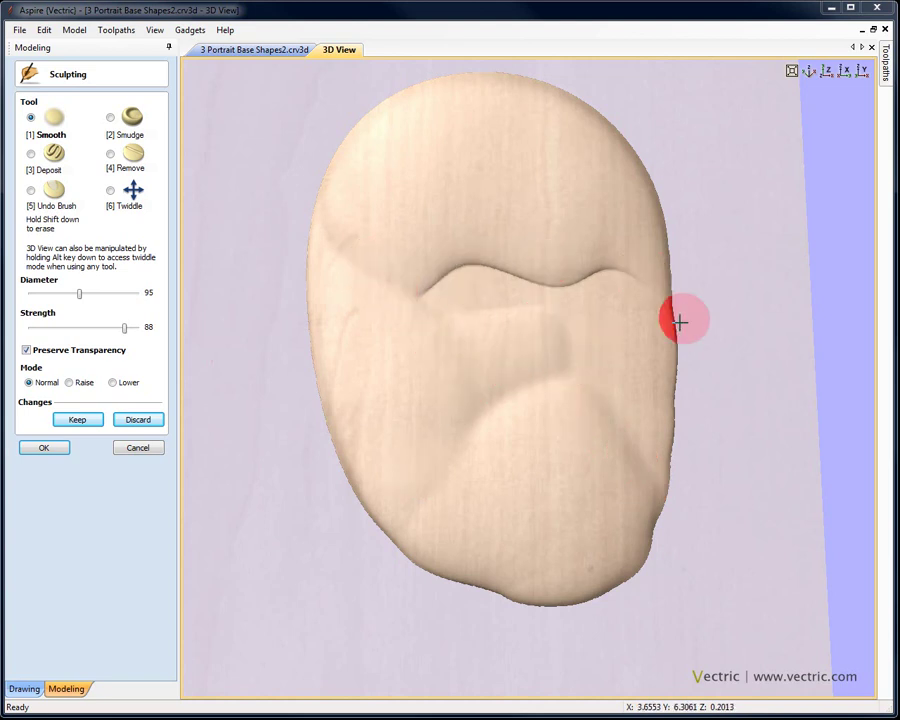
left_click(60, 450)
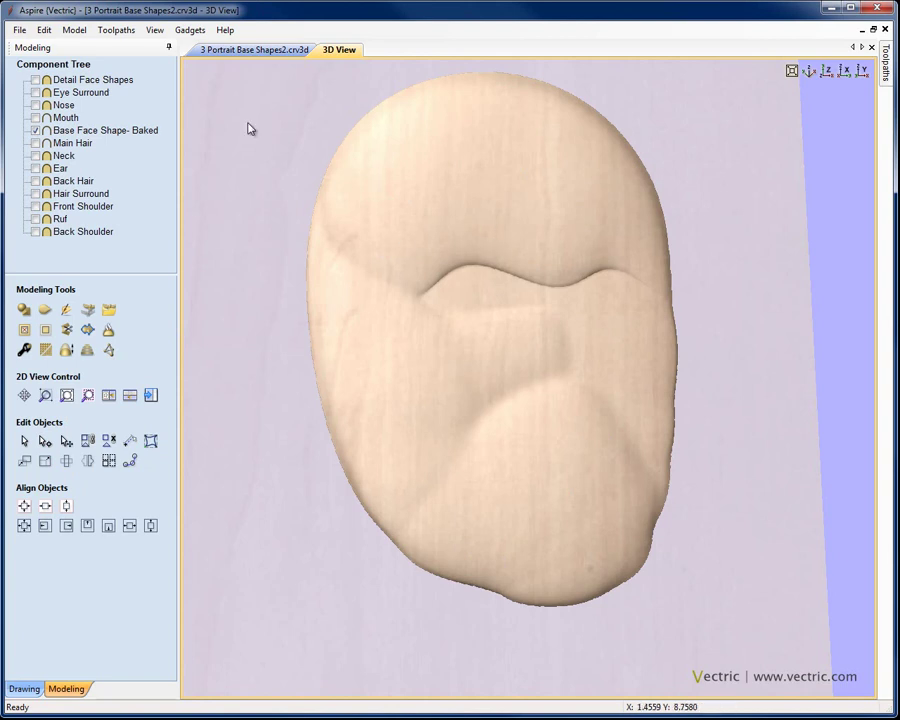
Show Detail Face Shapes, Eye Surround, Nose and Mouth again and inspect the relief
left_click(36, 79)
left_click(36, 92)
left_click(36, 105)
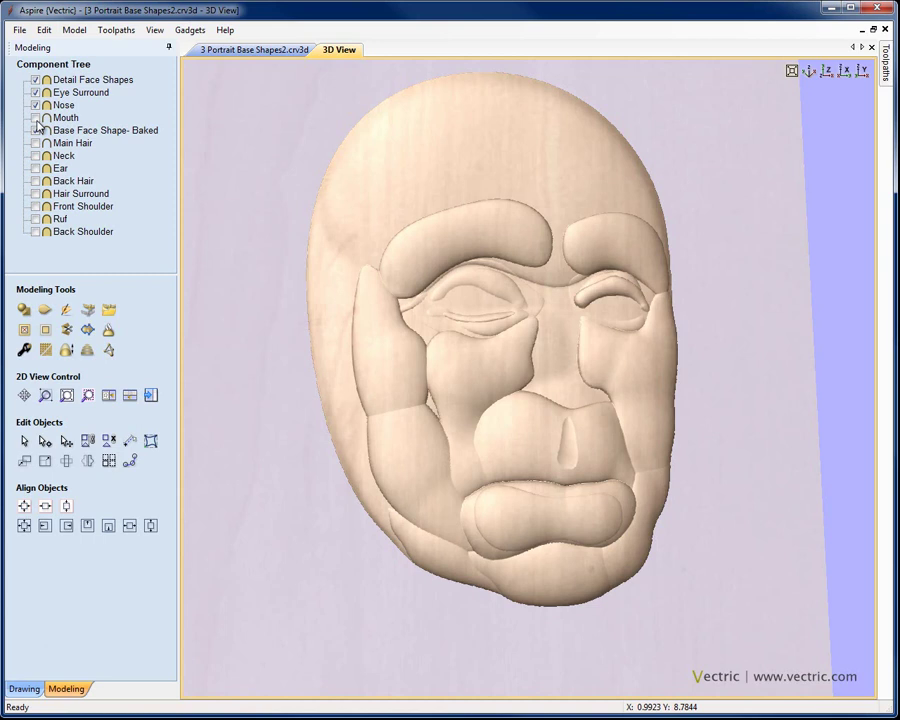
left_click(36, 117)
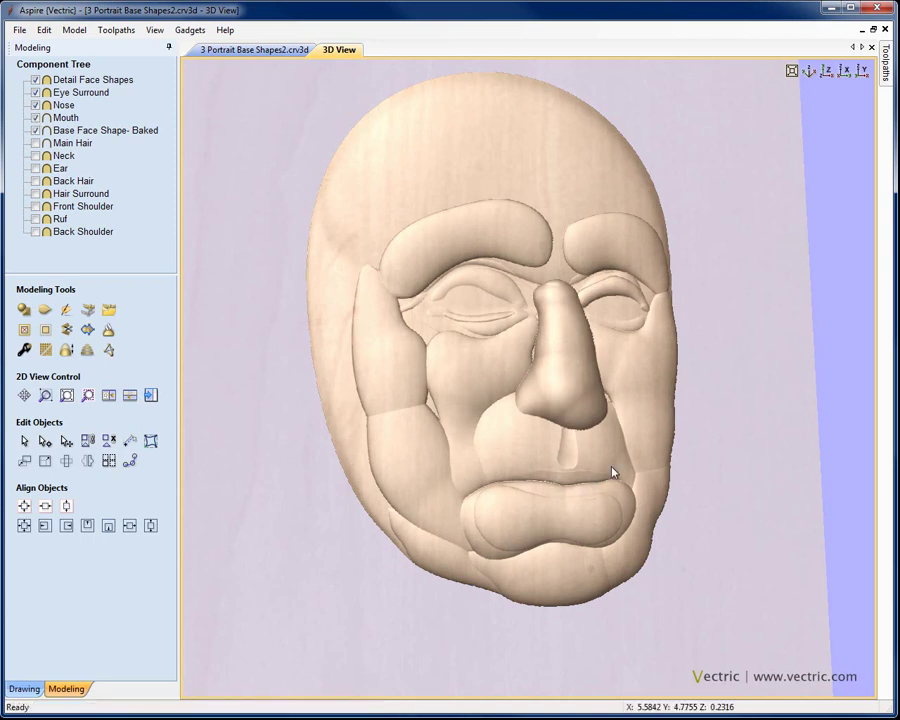
left_click_drag(577, 488, 587, 424)
left_click(809, 71)
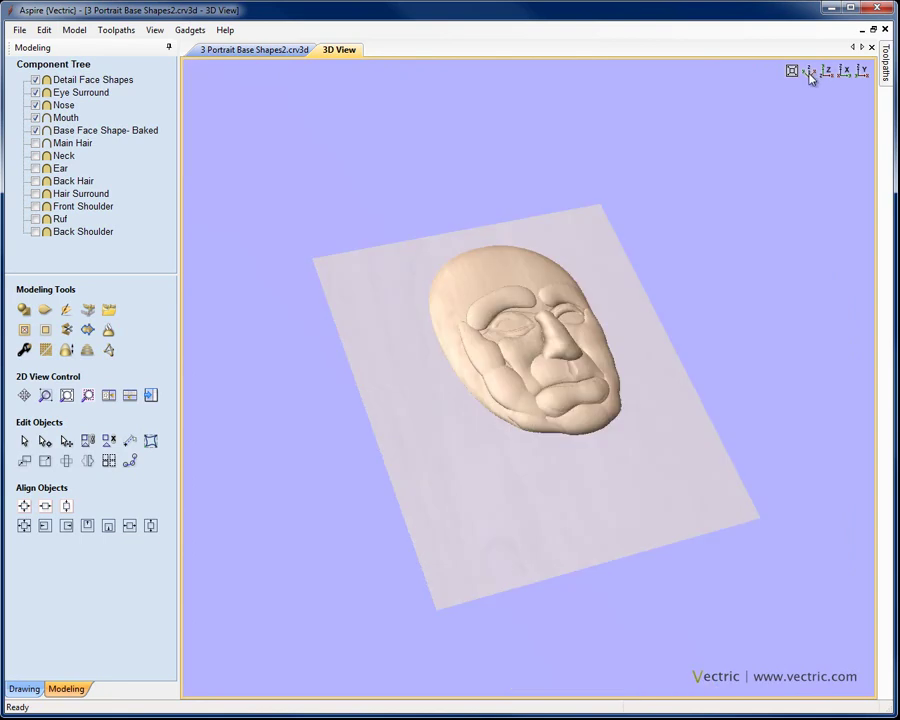
left_click_drag(639, 301, 598, 374)
scroll(580, 289, "up", 5)
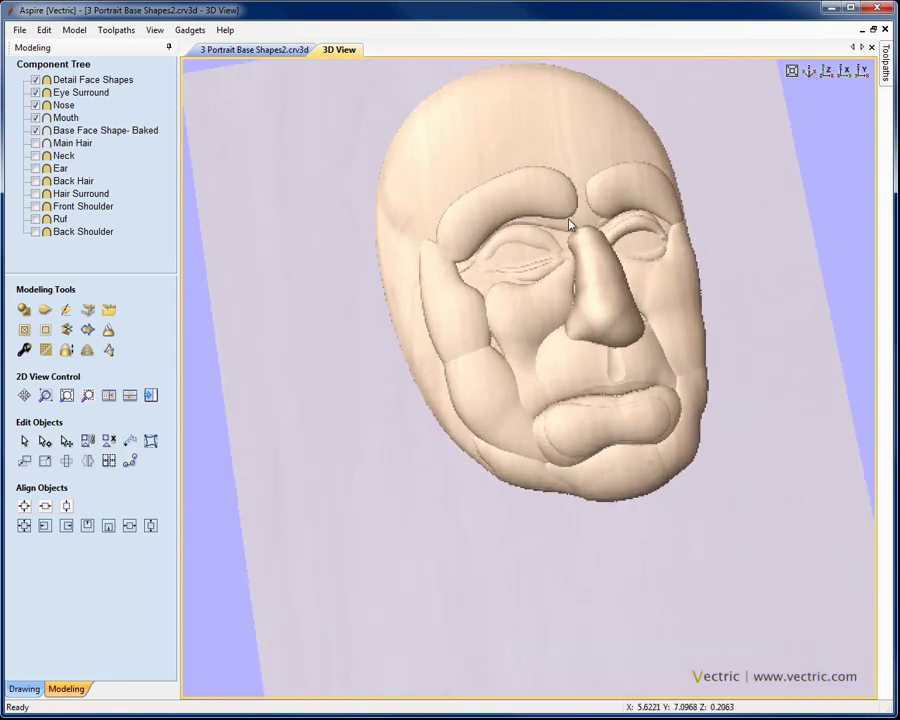
scroll(560, 292, "down", 1)
scroll(540, 295, "up", 4)
scroll(537, 285, "down", 5)
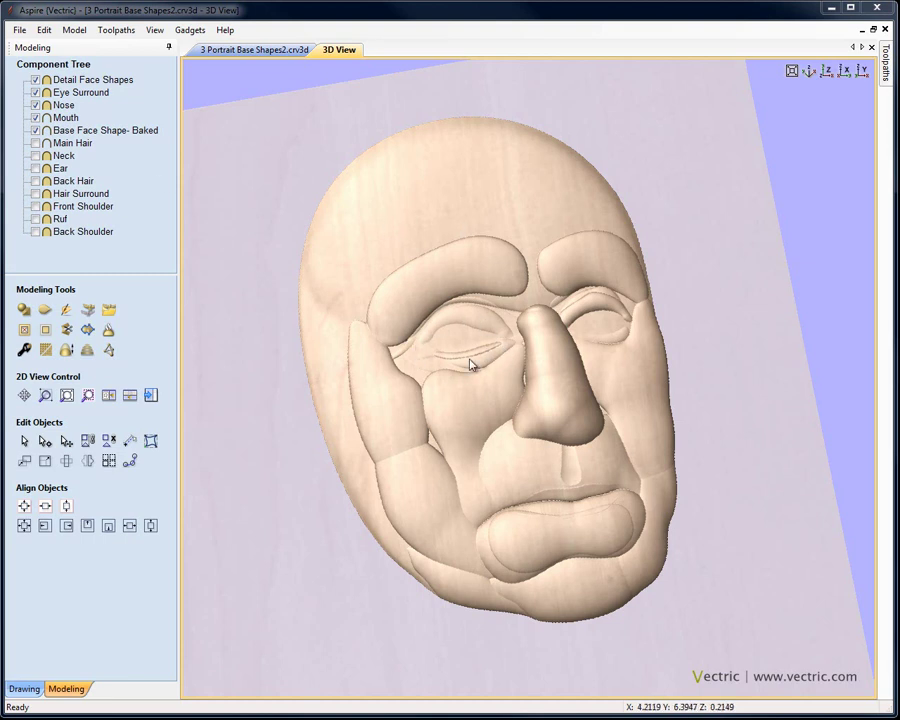
Set Eye Surround's combine mode to Add and check the eye area
left_click(70, 95)
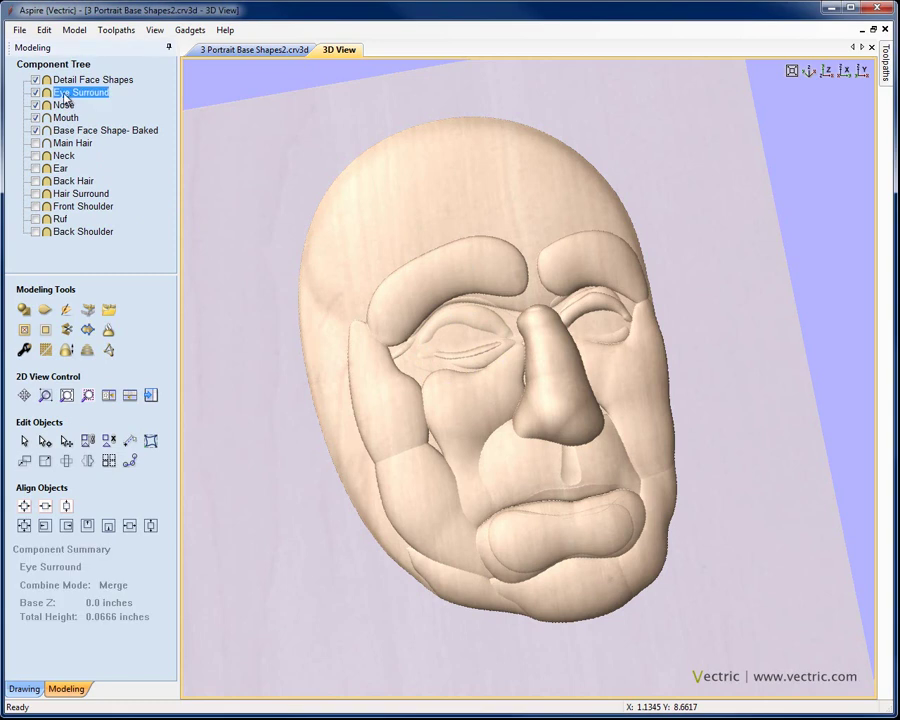
right_click(65, 98)
mouse_move(176, 106)
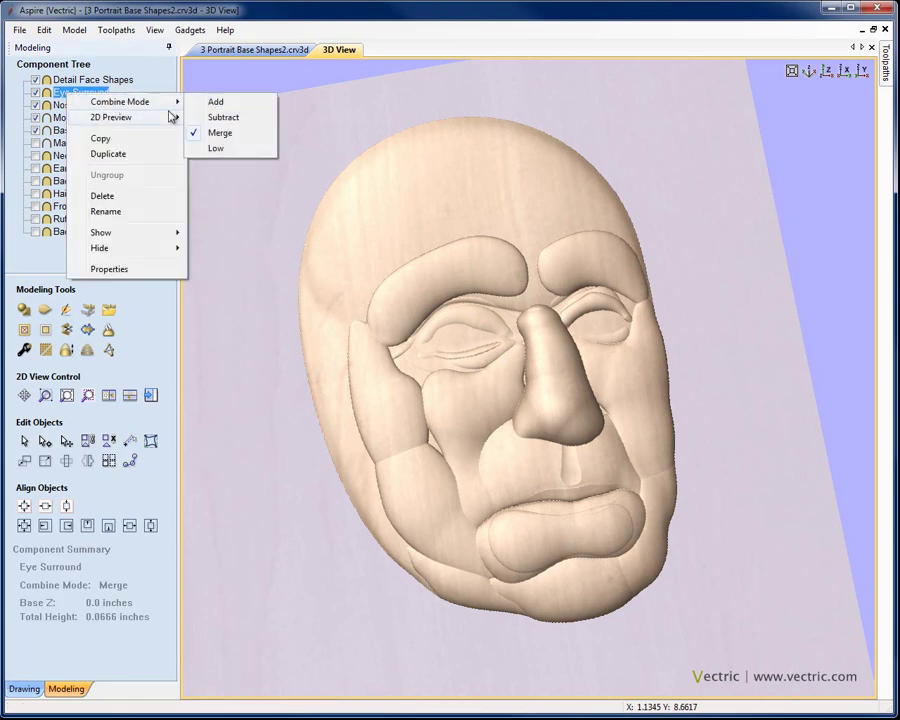
left_click(215, 103)
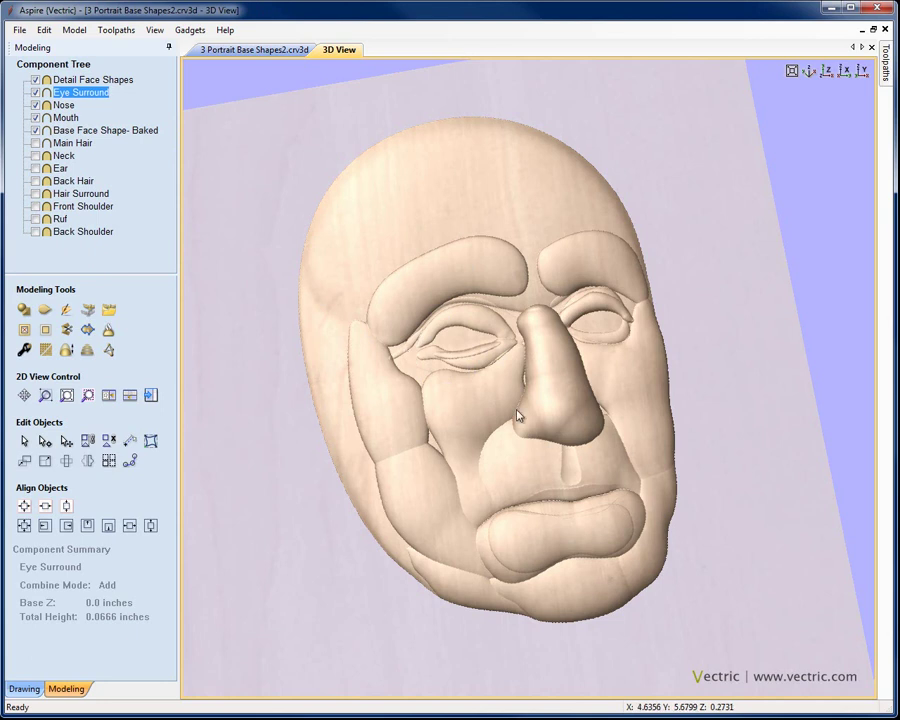
left_click_drag(518, 417, 560, 460)
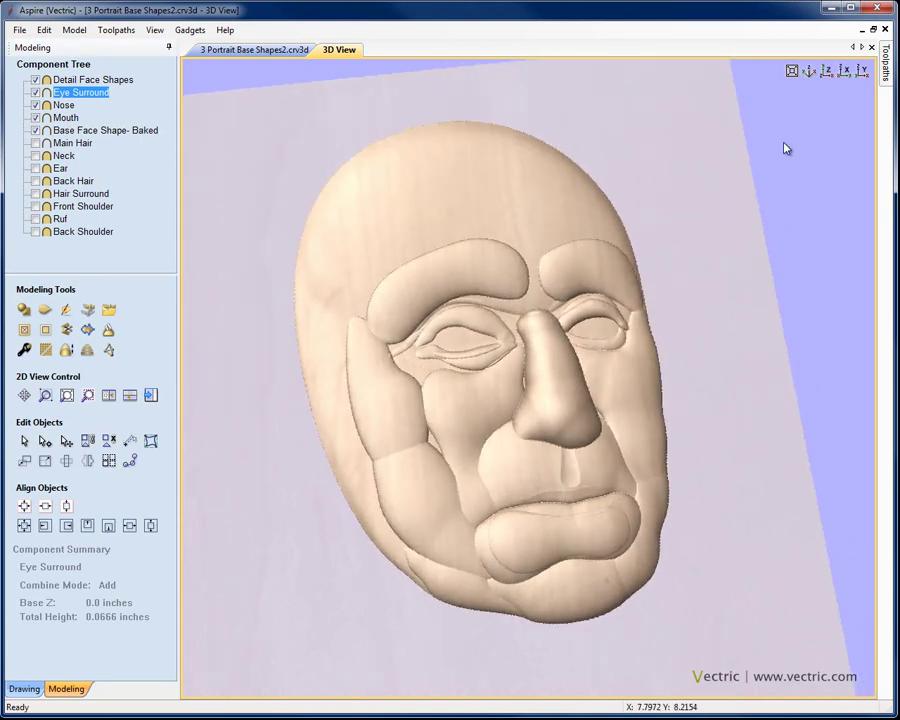
left_click(827, 73)
scroll(644, 260, "up", 3)
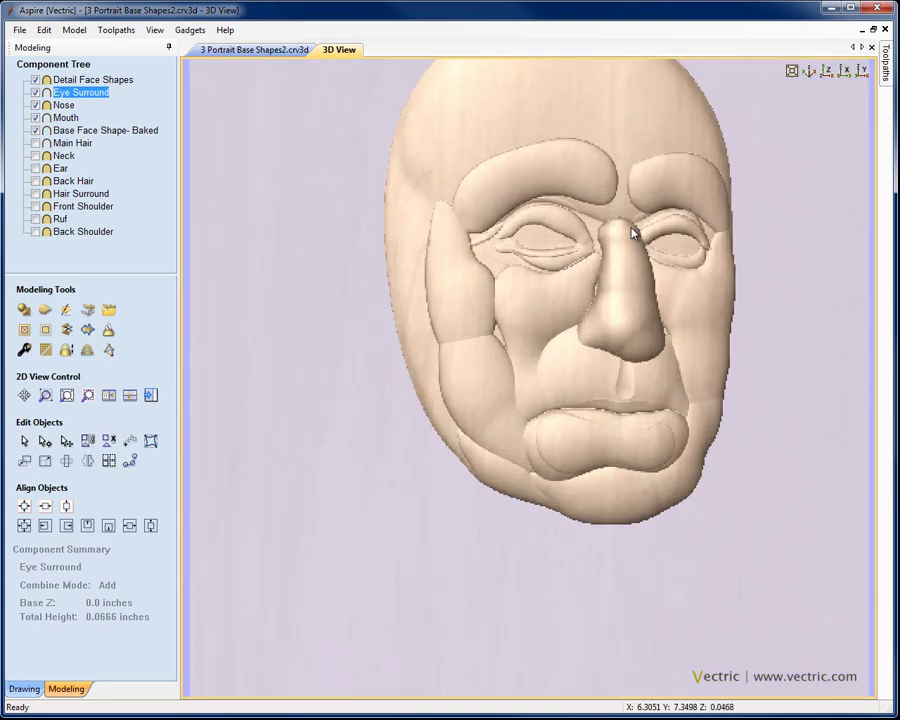
scroll(635, 233, "down", 2)
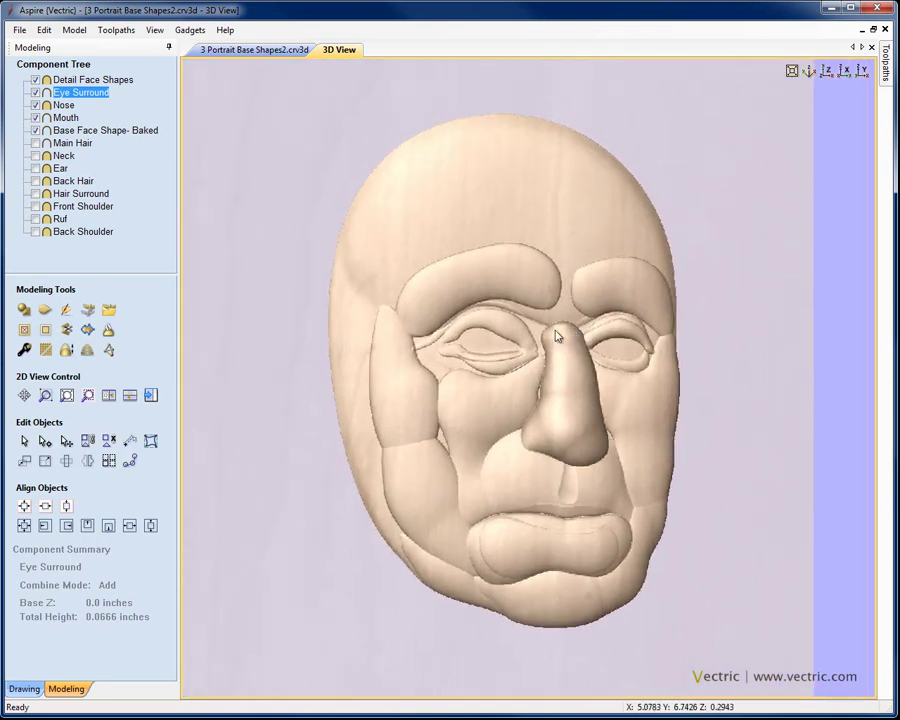
left_click(90, 80)
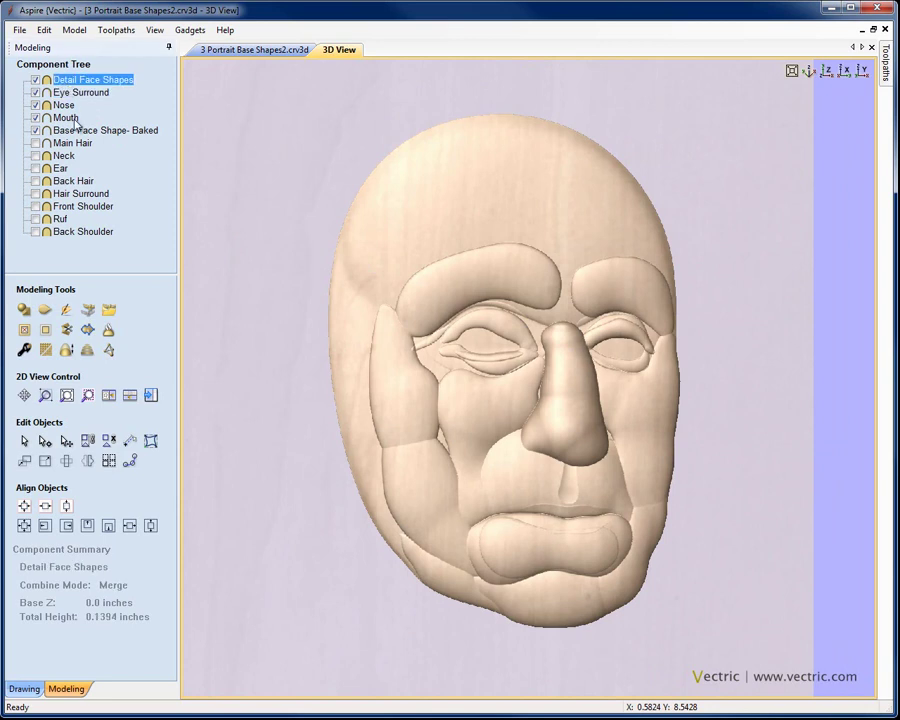
Smooth Detail Face Shapes' eye socket, cheek, mouth and nose, letting sculpting reach outside the shapes
left_click(66, 311)
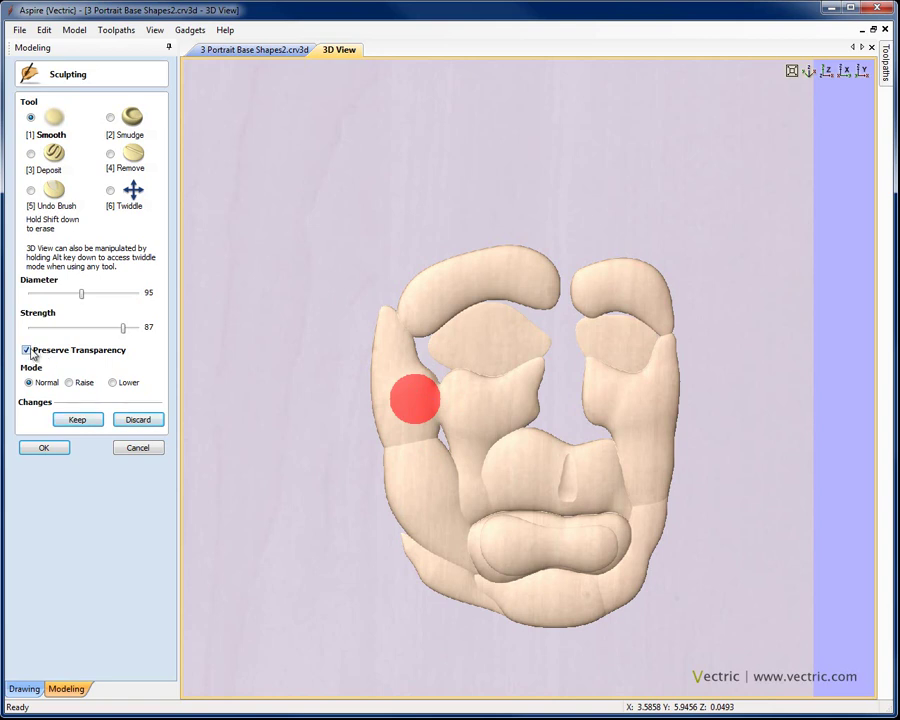
mouse_move(432, 376)
left_mouse_down()
mouse_move(419, 344)
mouse_move(441, 370)
mouse_move(418, 341)
mouse_move(435, 371)
mouse_move(432, 339)
mouse_move(437, 377)
mouse_move(412, 412)
mouse_move(413, 364)
left_mouse_up()
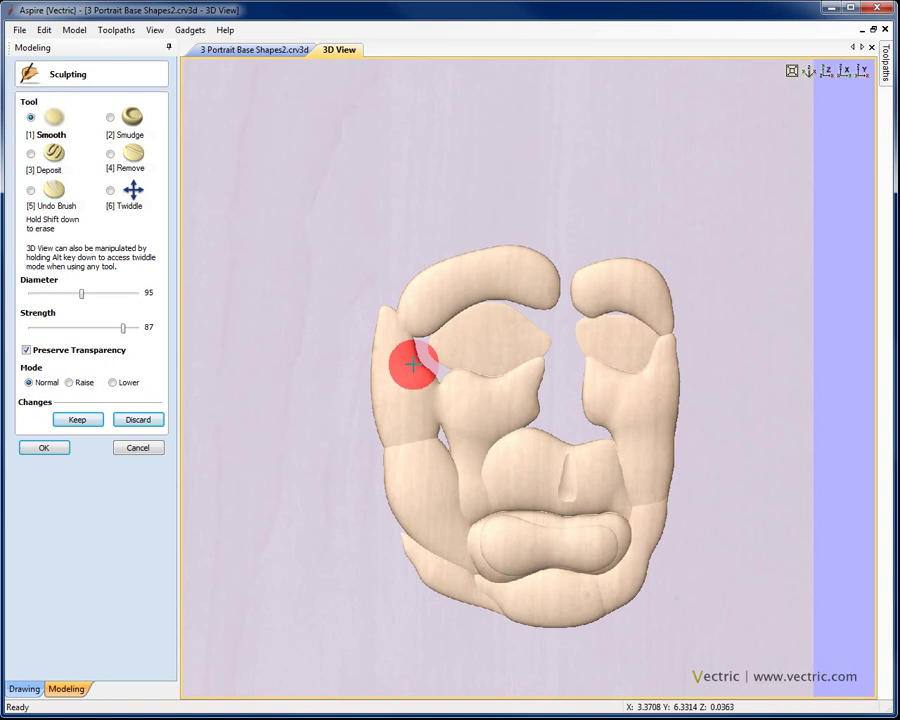
left_click(27, 351)
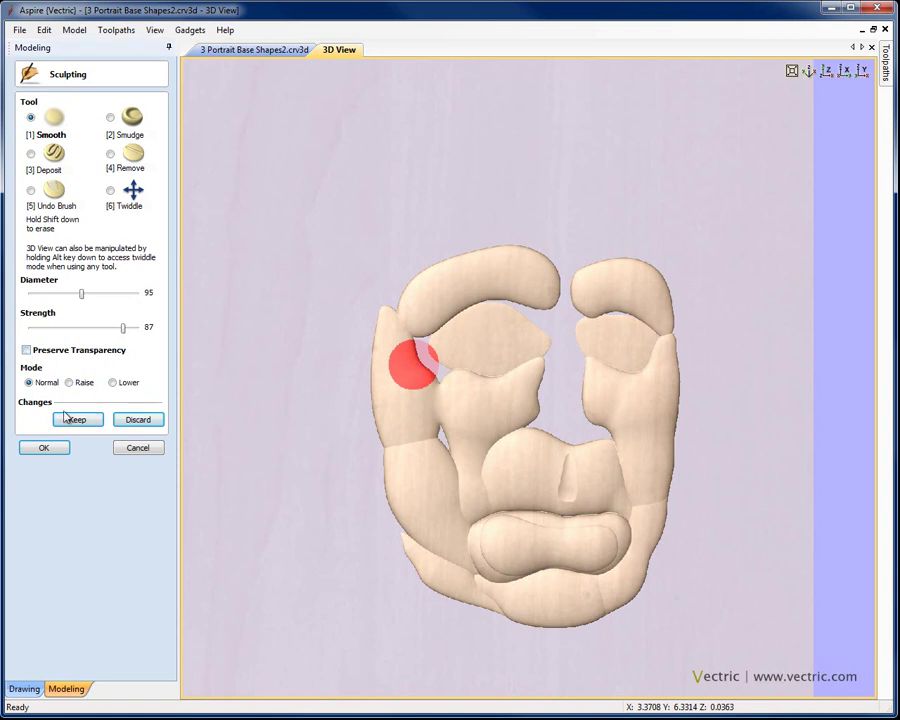
left_click_drag(432, 376, 408, 340)
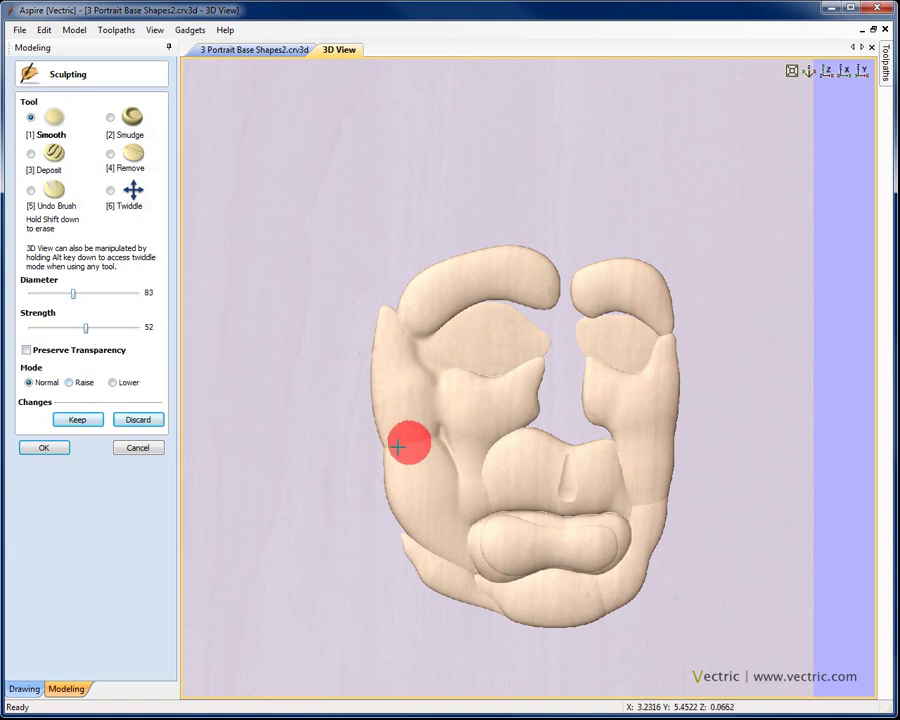
mouse_move(397, 447)
left_mouse_down()
mouse_move(375, 405)
mouse_move(381, 421)
mouse_move(380, 317)
mouse_move(377, 421)
mouse_move(394, 515)
mouse_move(437, 561)
mouse_move(411, 512)
mouse_move(455, 596)
mouse_move(419, 532)
mouse_move(409, 491)
mouse_move(399, 523)
mouse_move(385, 455)
mouse_move(388, 486)
mouse_move(410, 549)
mouse_move(425, 515)
mouse_move(435, 428)
mouse_move(455, 496)
mouse_move(435, 543)
left_mouse_up()
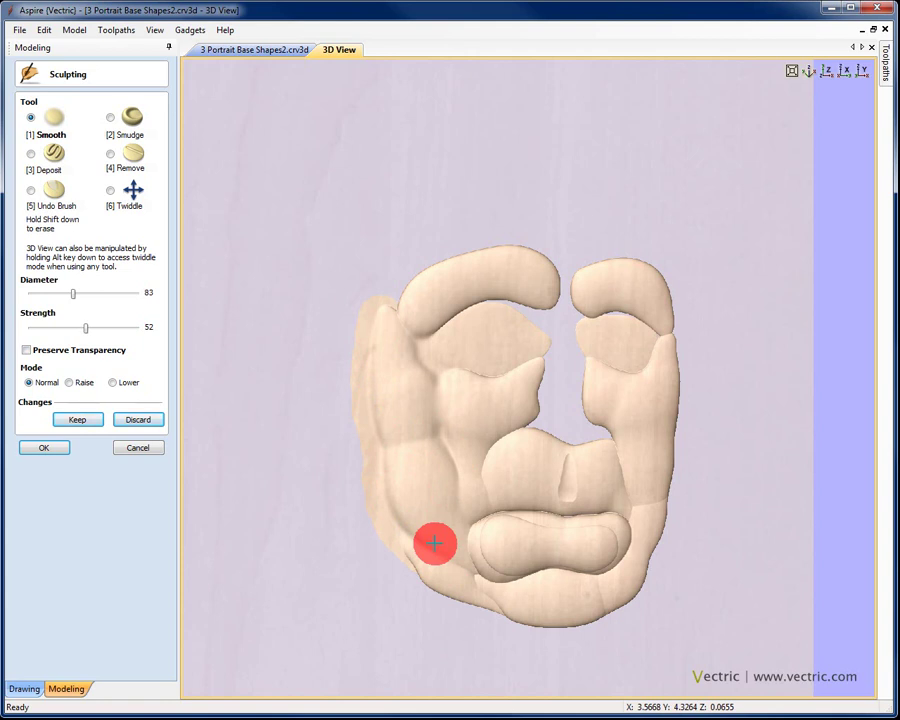
mouse_move(435, 543)
left_mouse_down()
mouse_move(523, 415)
mouse_move(479, 456)
mouse_move(478, 466)
mouse_move(493, 437)
mouse_move(521, 418)
mouse_move(499, 426)
mouse_move(478, 483)
mouse_move(486, 450)
mouse_move(515, 420)
mouse_move(477, 457)
mouse_move(473, 440)
mouse_move(460, 465)
mouse_move(484, 501)
left_mouse_up()
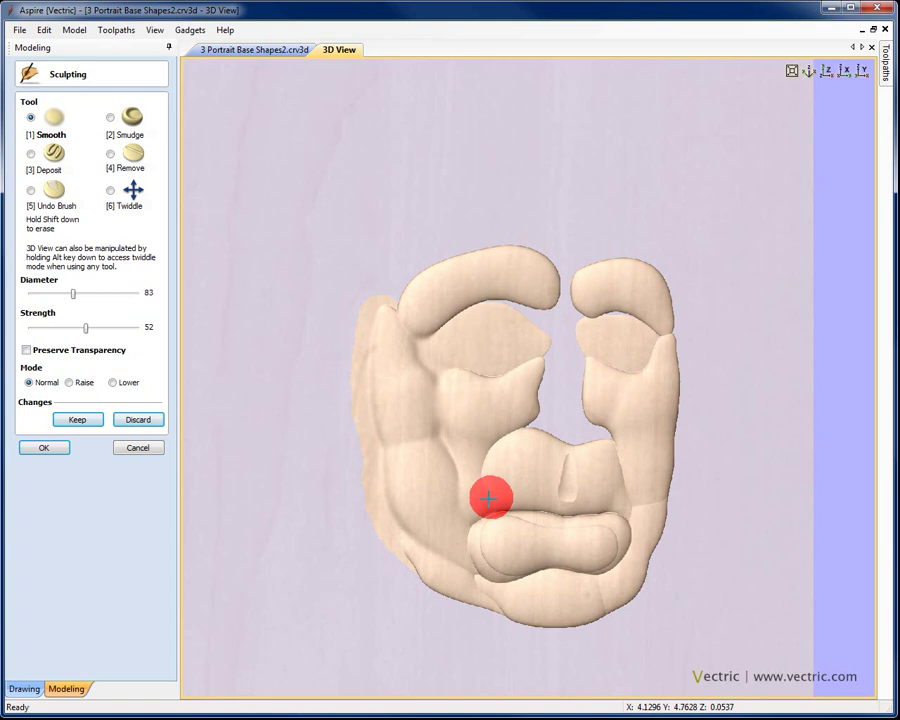
mouse_move(489, 498)
left_mouse_down()
mouse_move(480, 505)
mouse_move(498, 497)
mouse_move(438, 510)
mouse_move(488, 496)
mouse_move(526, 450)
left_mouse_up()
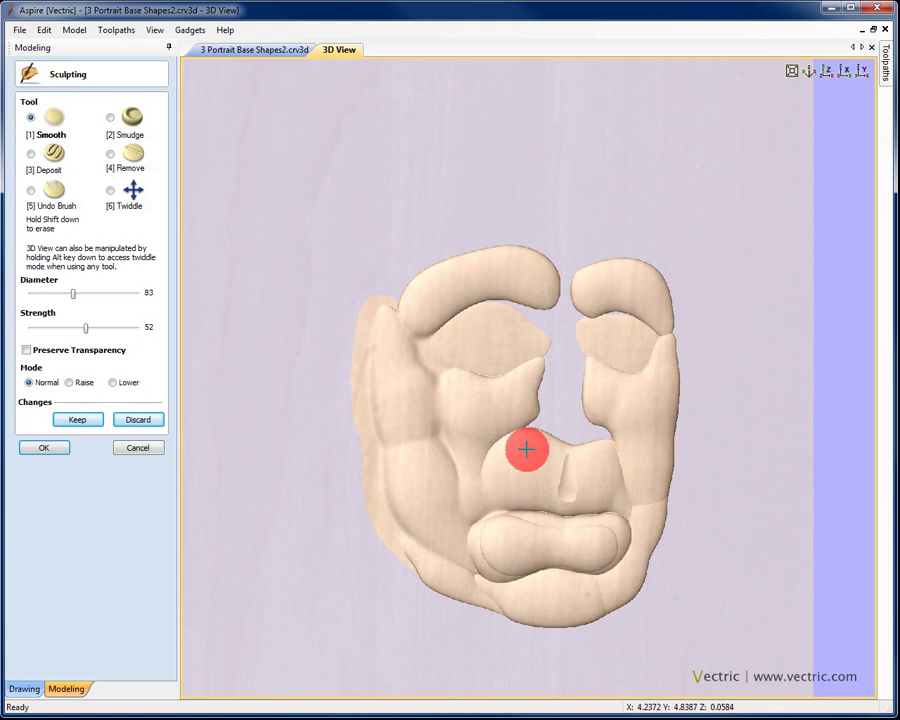
left_click_drag(526, 450, 707, 423)
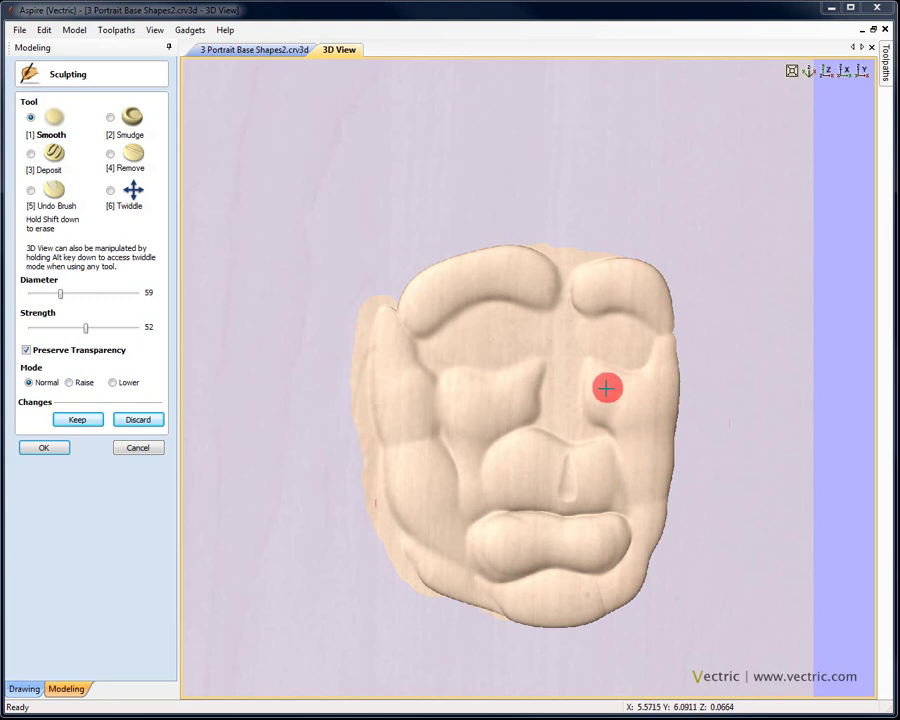
Smudge the forehead and left brow, check from the Top view, and keep the changes
left_click(110, 117)
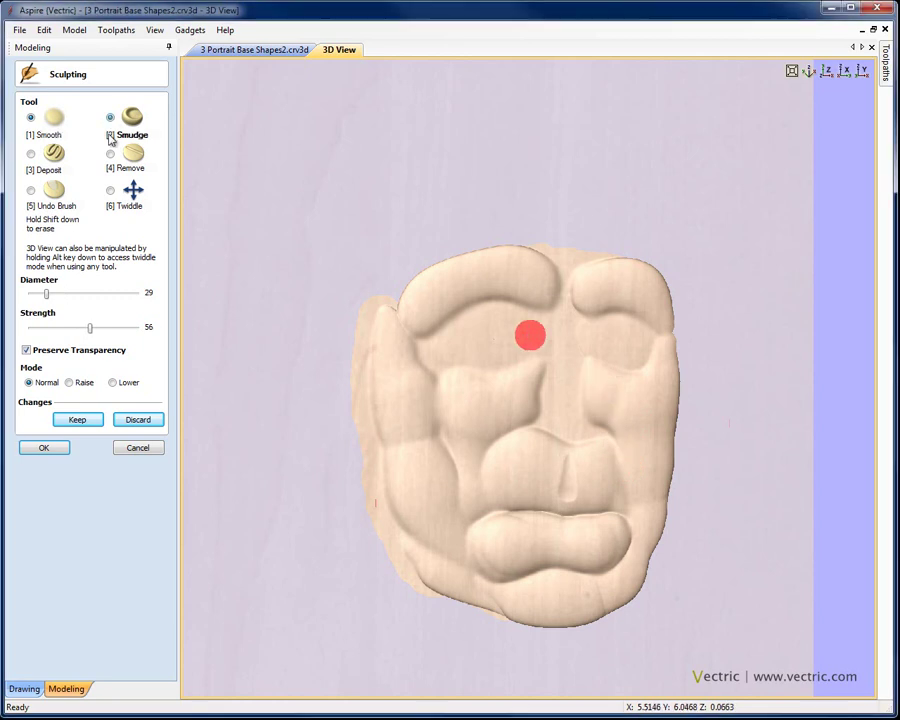
mouse_move(505, 366)
left_mouse_down()
mouse_move(538, 355)
mouse_move(486, 371)
mouse_move(446, 368)
mouse_move(464, 372)
mouse_move(479, 392)
mouse_move(494, 331)
mouse_move(496, 372)
mouse_move(514, 350)
mouse_move(516, 365)
mouse_move(454, 382)
left_mouse_up()
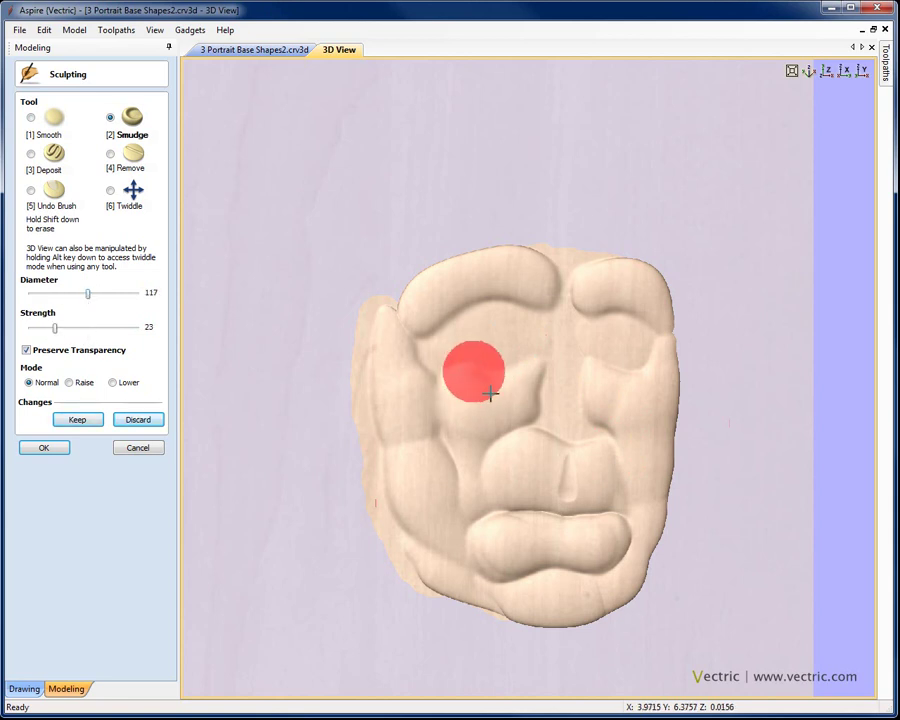
mouse_move(490, 394)
left_mouse_down()
mouse_move(489, 362)
mouse_move(514, 397)
mouse_move(507, 352)
mouse_move(496, 383)
mouse_move(491, 357)
mouse_move(496, 378)
mouse_move(523, 373)
mouse_move(525, 352)
mouse_move(518, 380)
mouse_move(527, 347)
mouse_move(503, 372)
mouse_move(500, 338)
mouse_move(484, 388)
mouse_move(486, 364)
mouse_move(478, 359)
mouse_move(469, 374)
mouse_move(464, 349)
mouse_move(443, 388)
mouse_move(442, 371)
mouse_move(431, 382)
mouse_move(434, 369)
mouse_move(426, 369)
mouse_move(414, 399)
mouse_move(415, 359)
mouse_move(422, 362)
mouse_move(414, 359)
mouse_move(412, 381)
mouse_move(430, 352)
mouse_move(419, 370)
mouse_move(412, 359)
mouse_move(435, 379)
left_mouse_up()
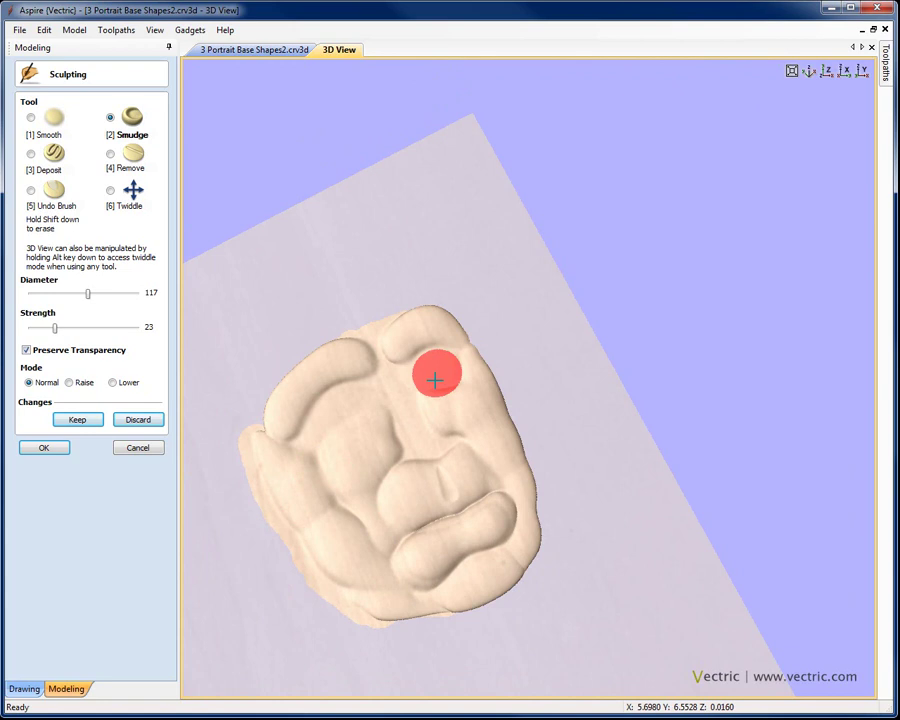
left_click(826, 71)
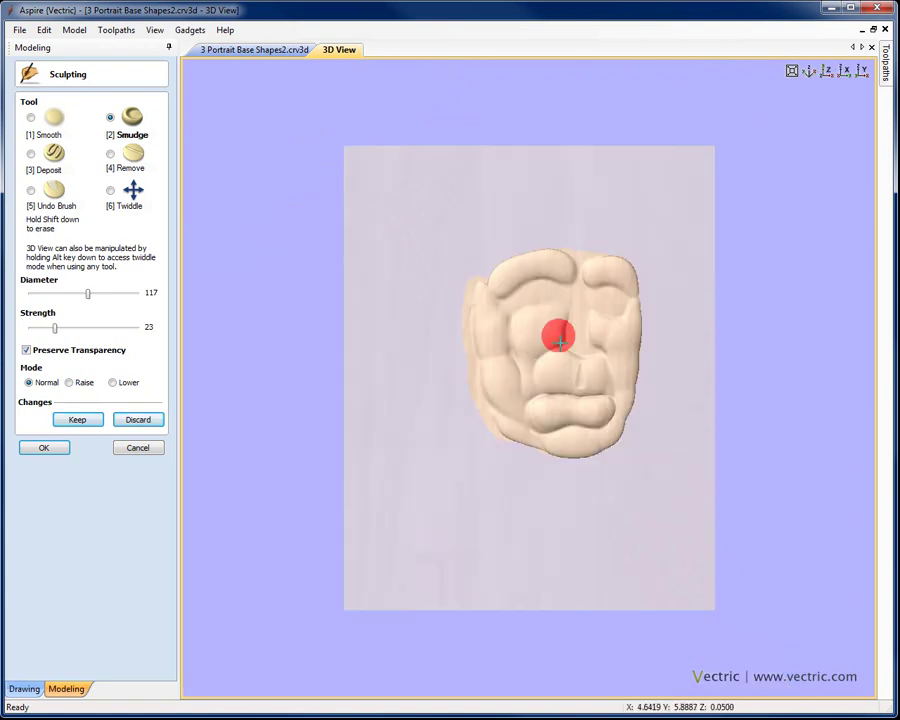
scroll(580, 350, "up", 5)
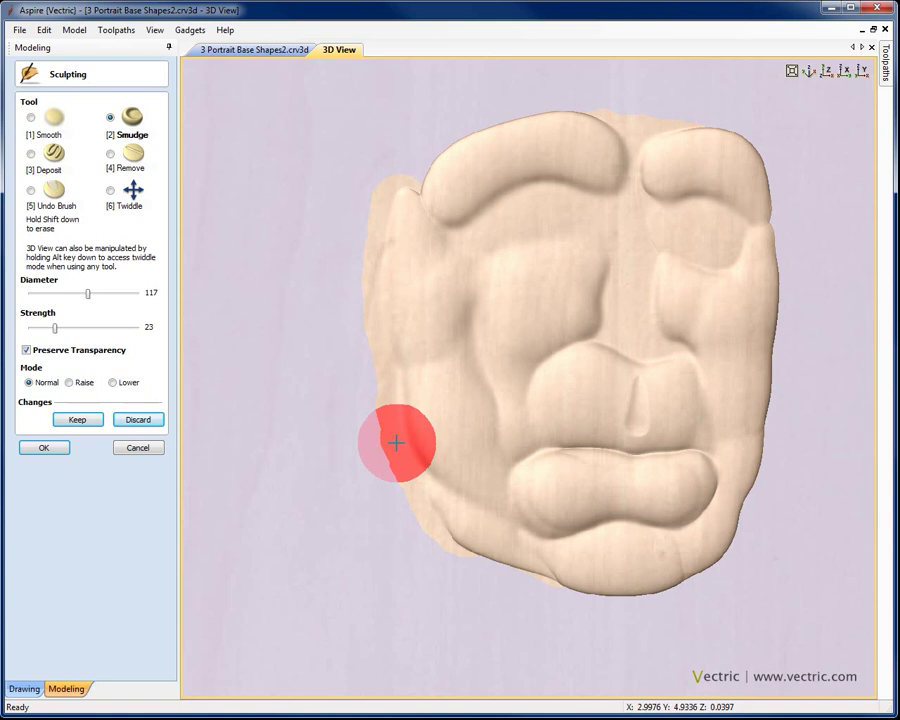
scroll(494, 372, "down", 3, "ctrl")
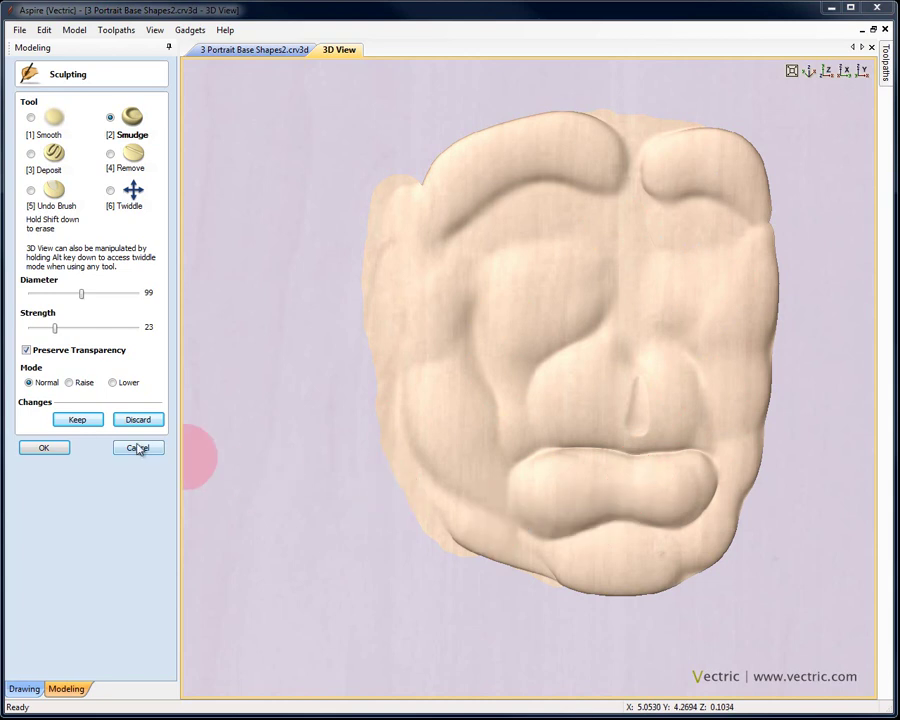
left_click(86, 424)
Close Sculpting, view the full face from the top, and select Base Face Shape- Baked, then Nose
left_click(60, 450)
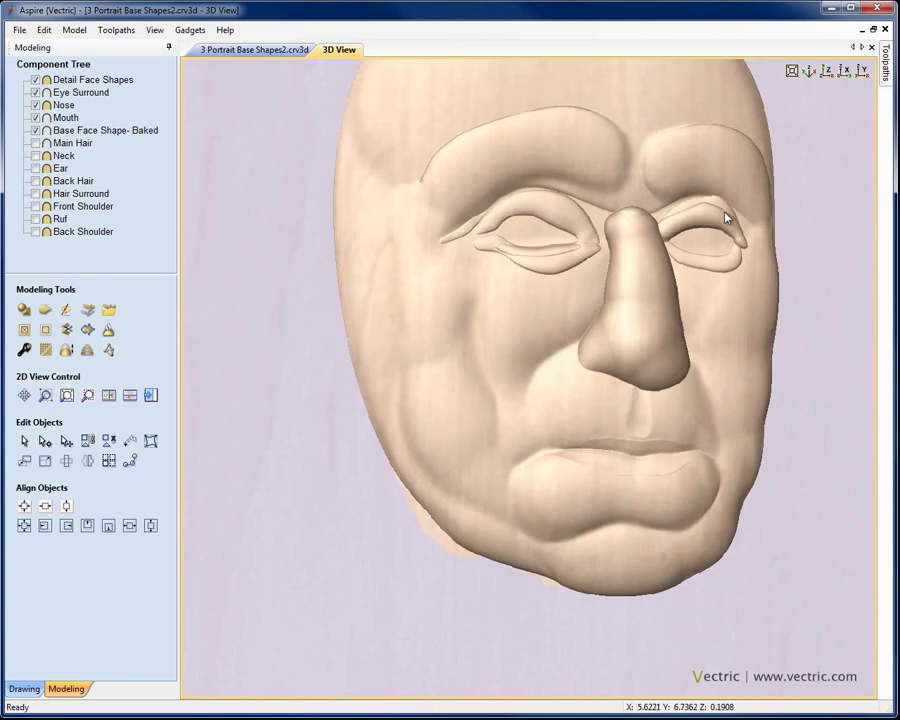
left_click(826, 71)
scroll(648, 300, "up", 3)
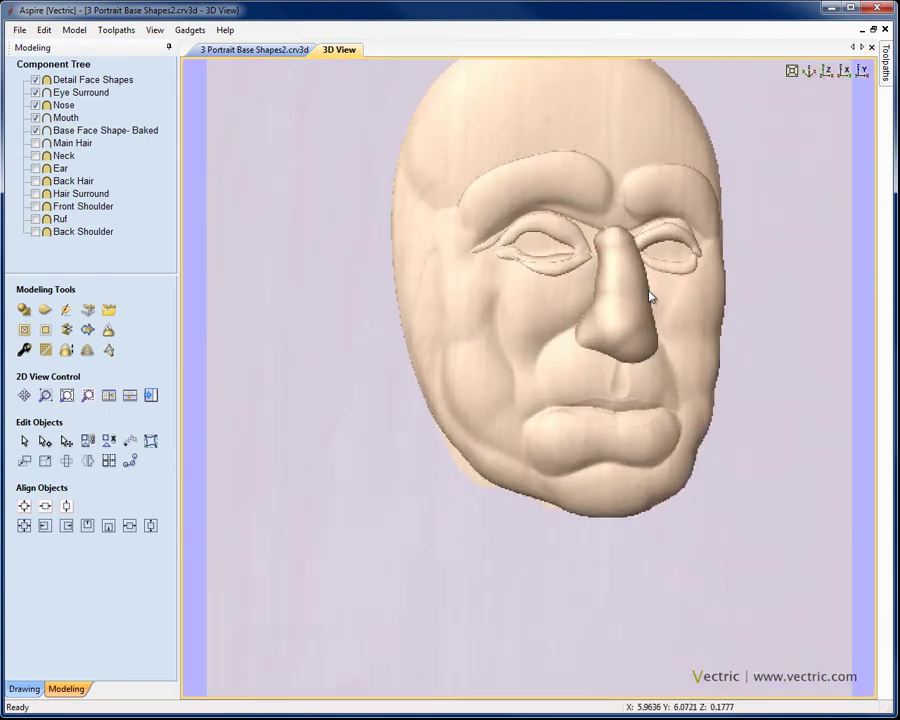
middle_click_drag(650, 297, 566, 361)
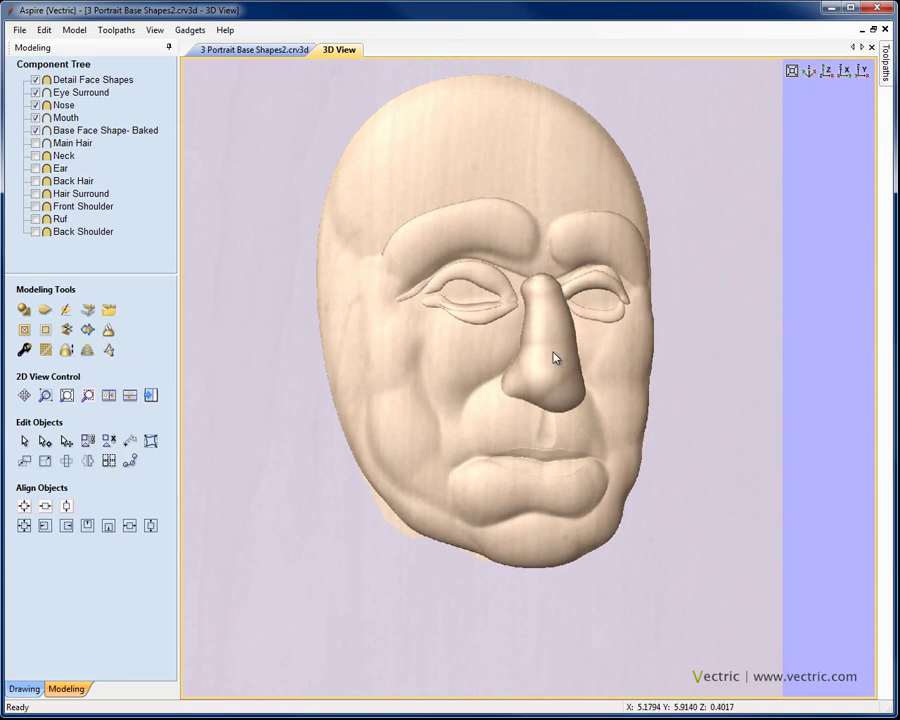
left_click(553, 357)
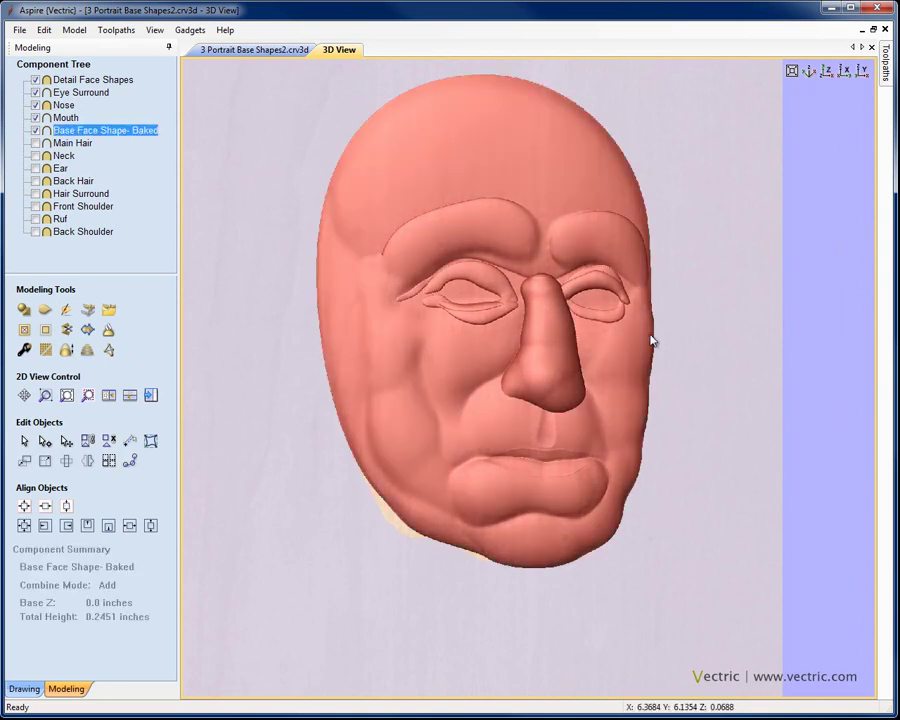
left_click(62, 106)
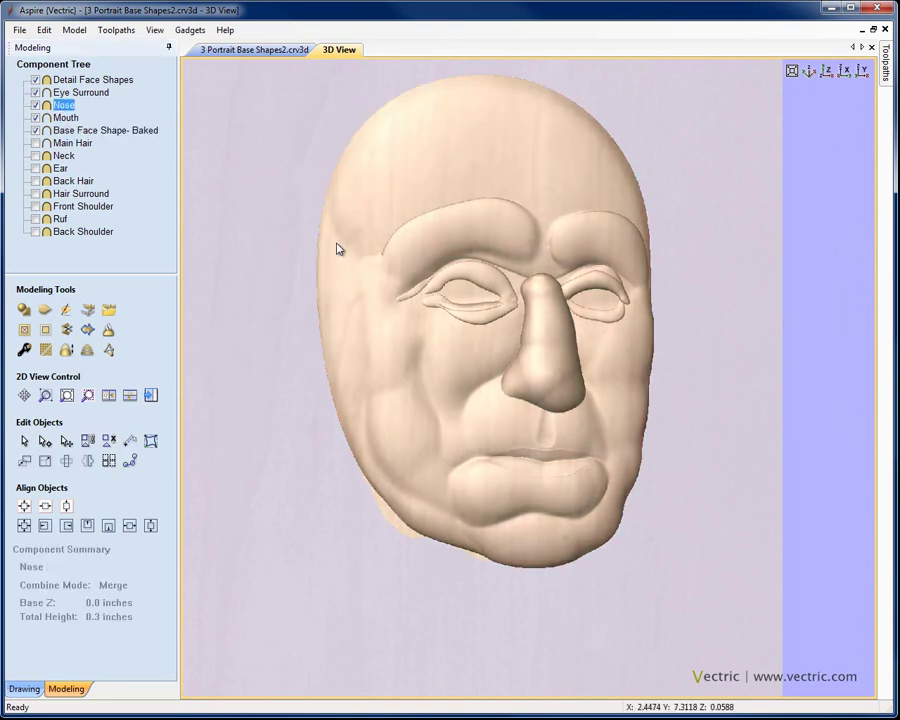
Smudge-sculpt the tip of the Nose component and apply it
left_click(66, 309)
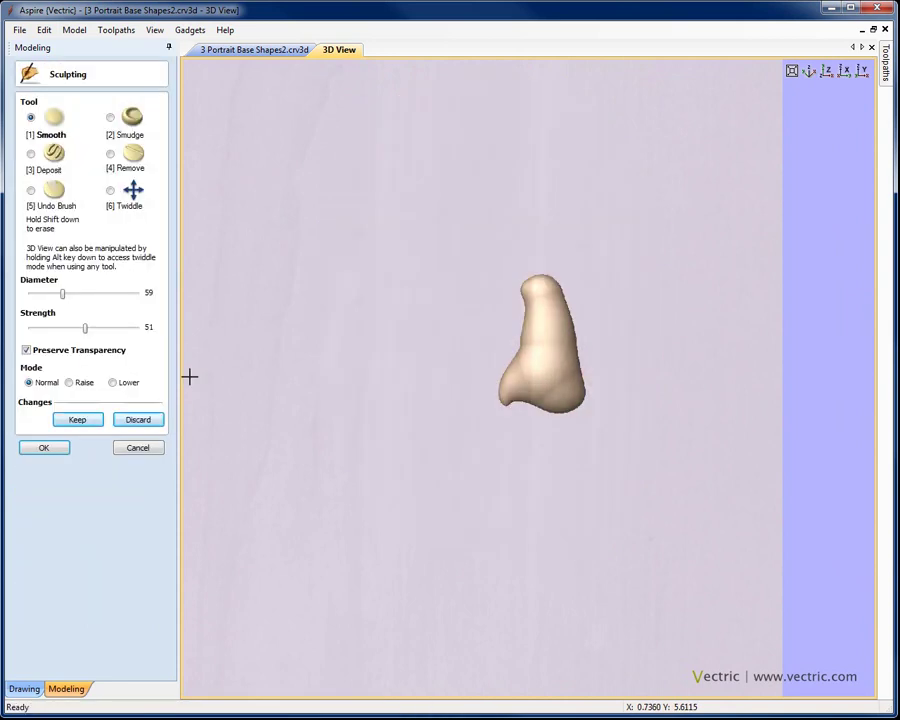
left_click(120, 135)
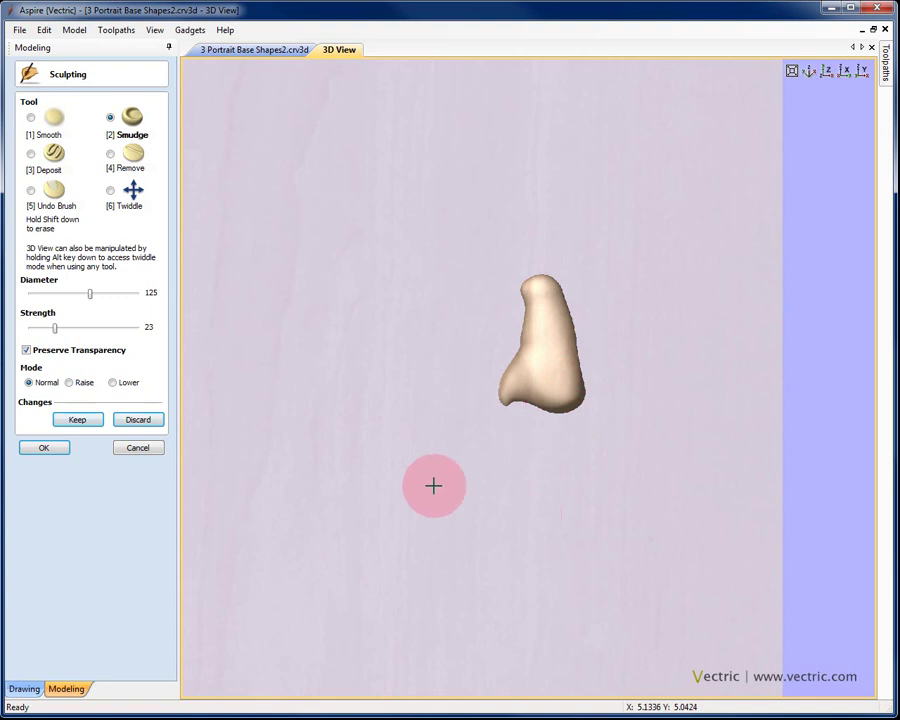
left_click(50, 448)
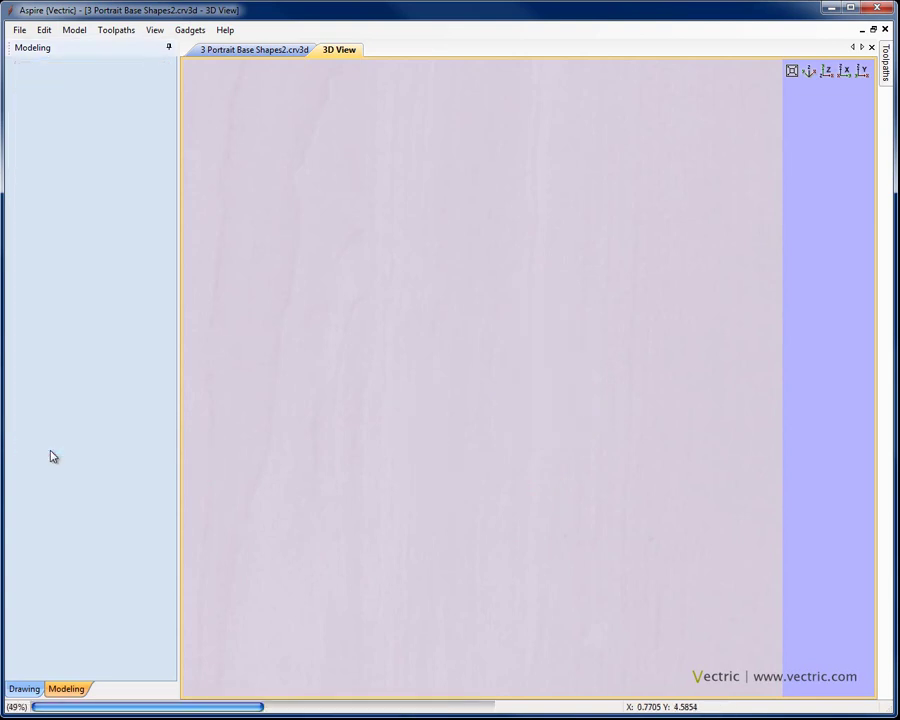
Orbit the recalculated face to an oblique angle and select the Eye Surround component
left_click_drag(418, 311, 561, 360)
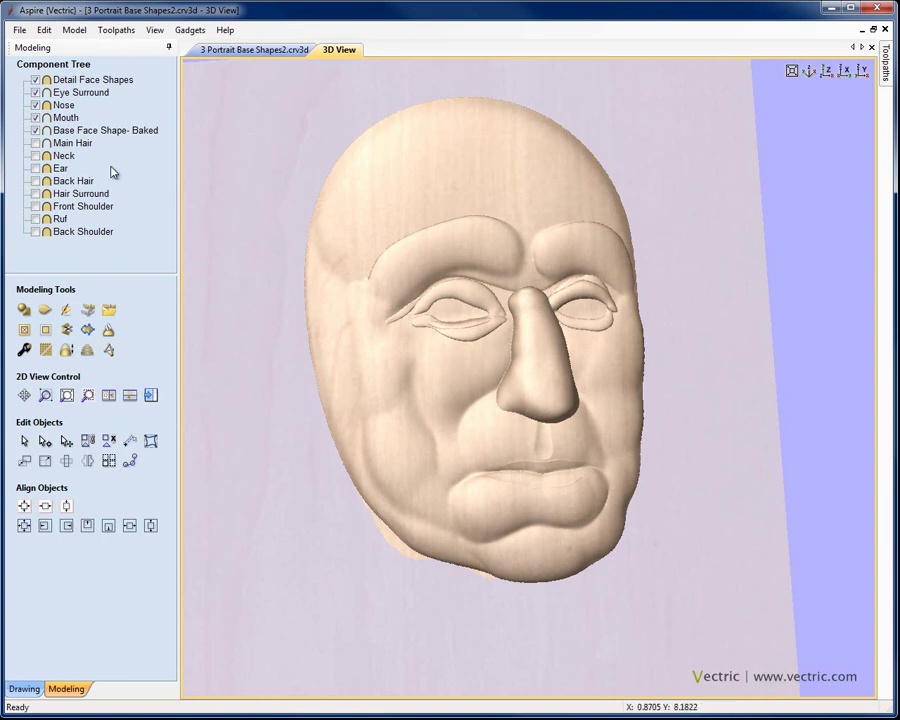
left_click(69, 93)
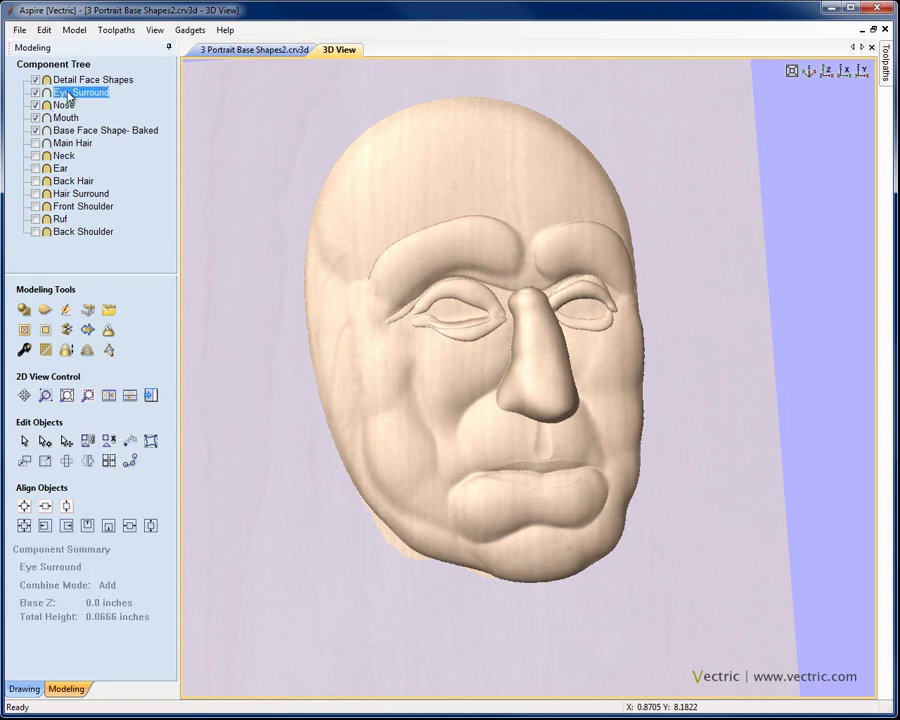
Start sculpting Eye Surround and smooth the right eye's upper lid
left_click(66, 310)
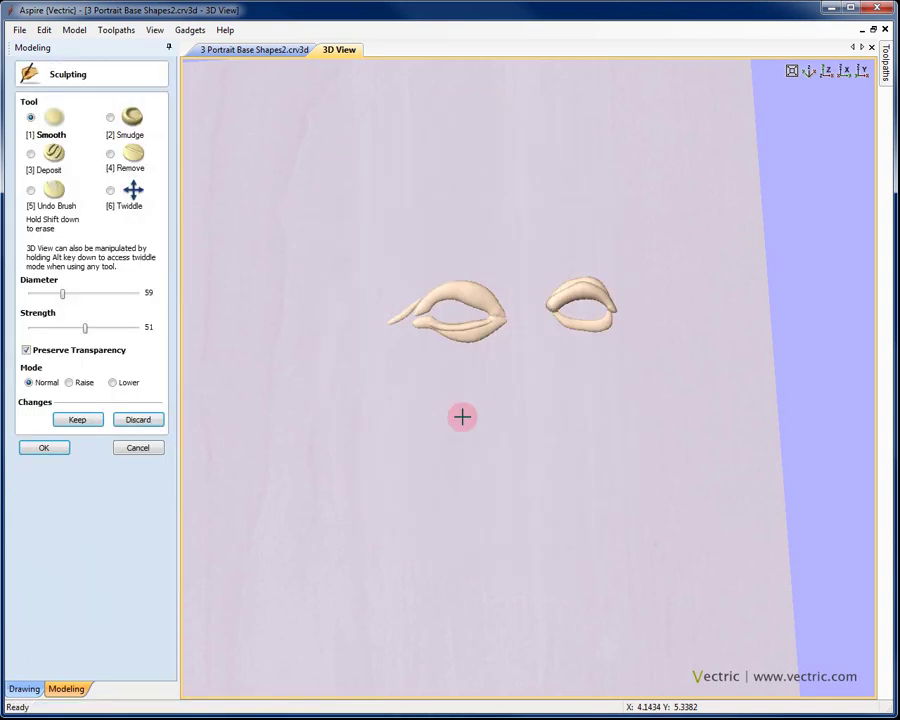
scroll(608, 300, "up", 5)
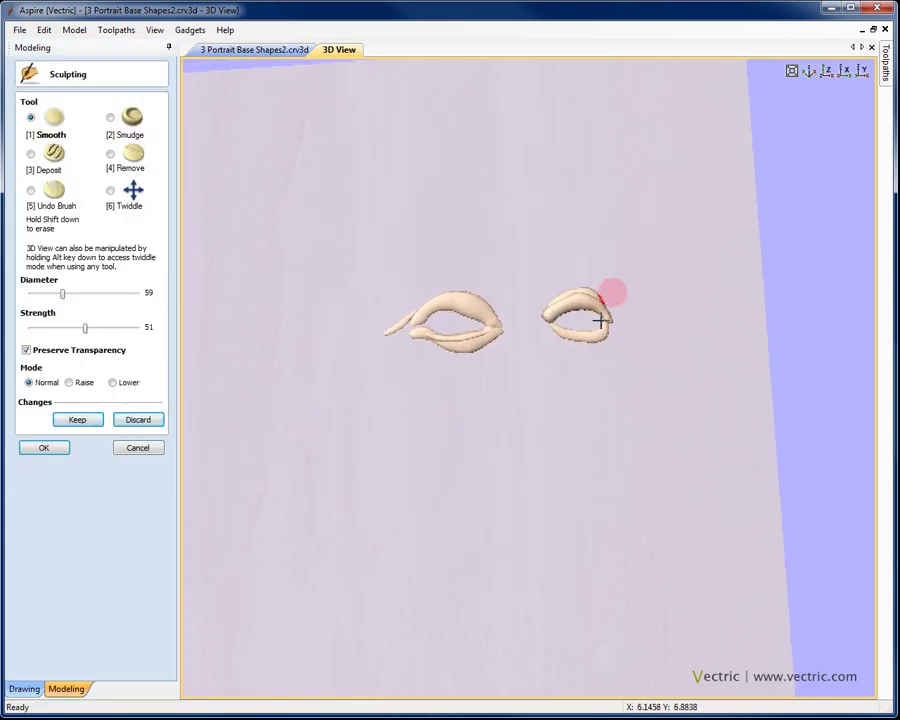
scroll(585, 300, "up", 1)
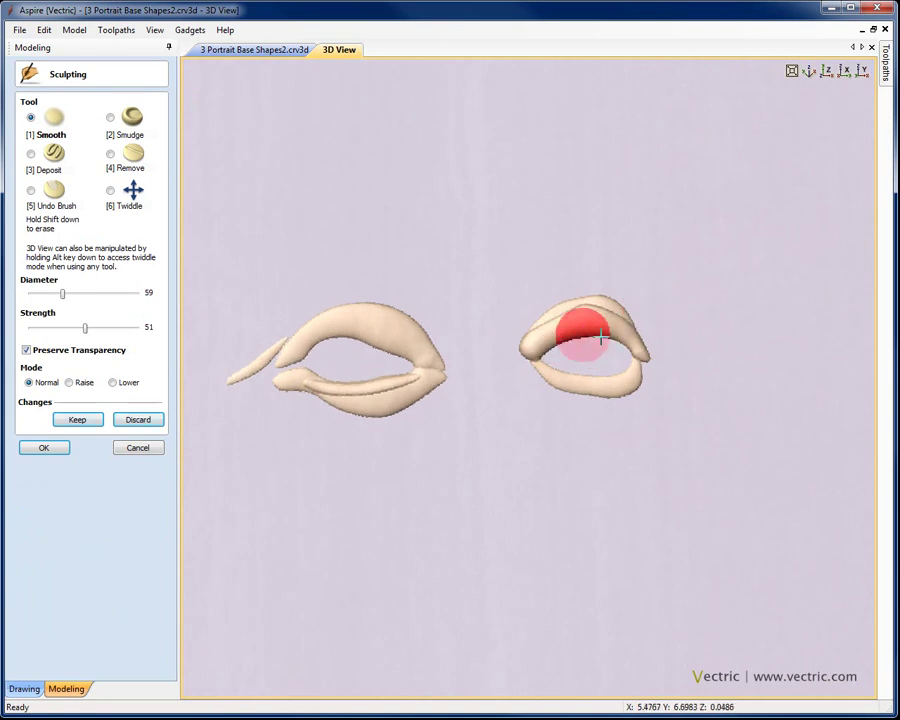
mouse_move(593, 342)
left_mouse_down()
mouse_move(615, 345)
mouse_move(574, 353)
left_mouse_up()
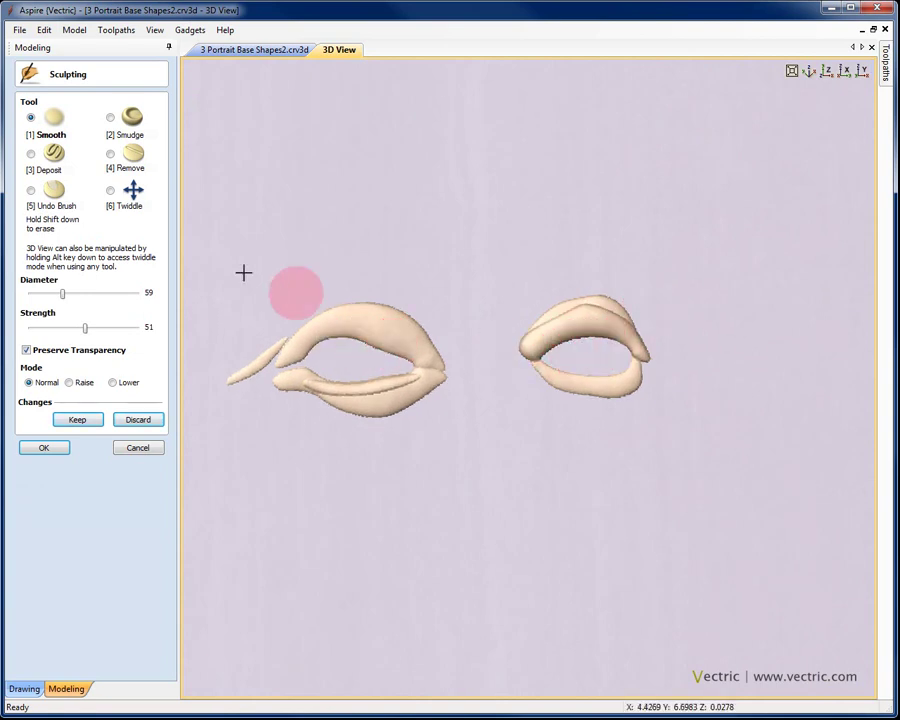
Deposit a raised fold on the left upper lid with a brush diameter of 41
left_click(33, 158)
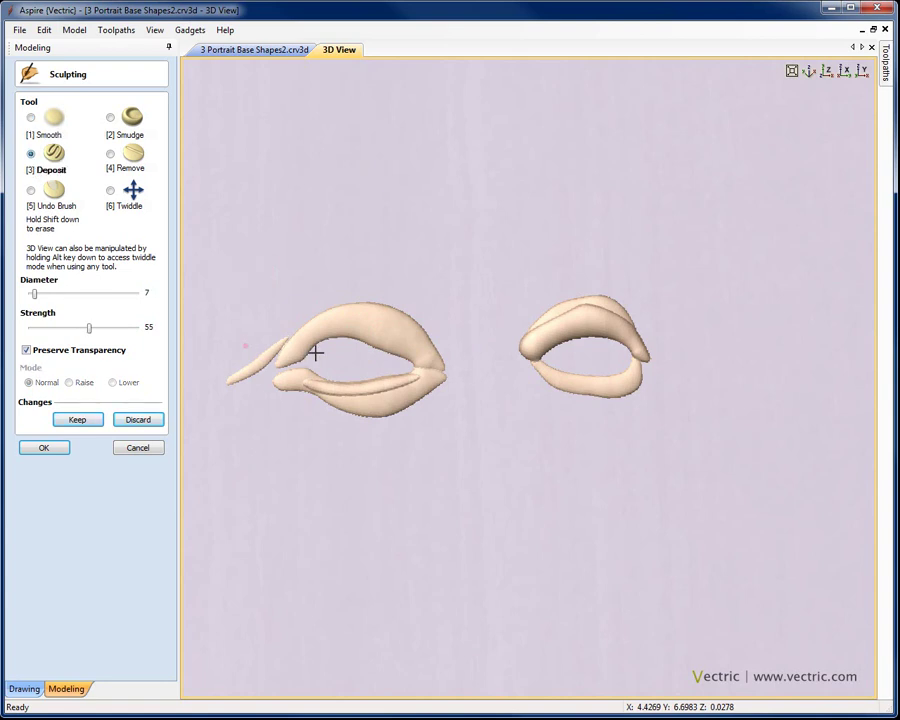
left_click(55, 293)
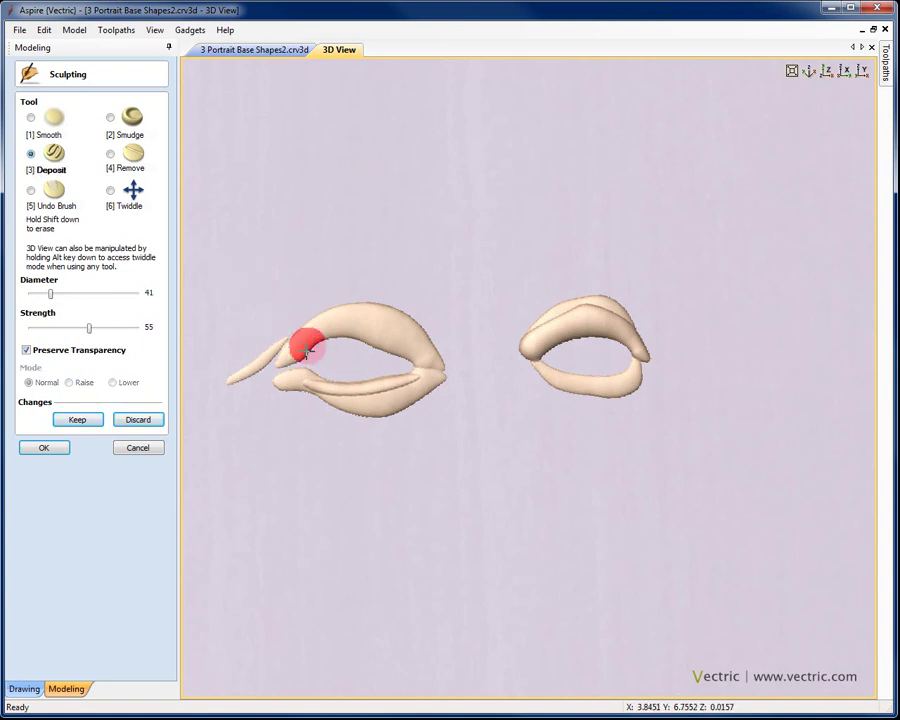
mouse_move(318, 340)
left_mouse_down()
mouse_move(358, 336)
mouse_move(402, 353)
left_mouse_up()
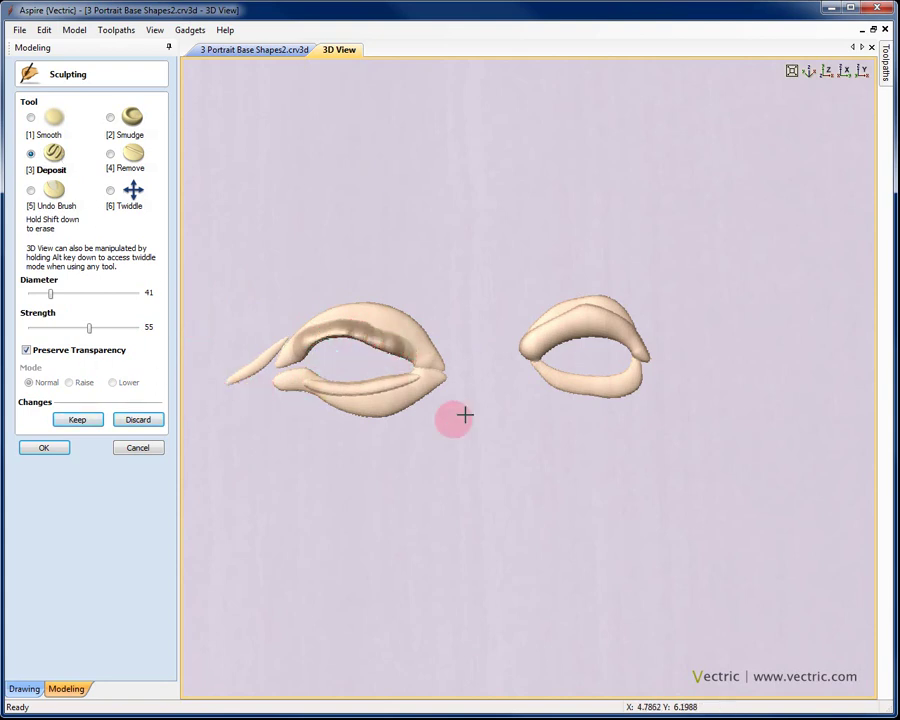
Smudge the left eye's upper lid into a deeper crease
left_click(112, 130)
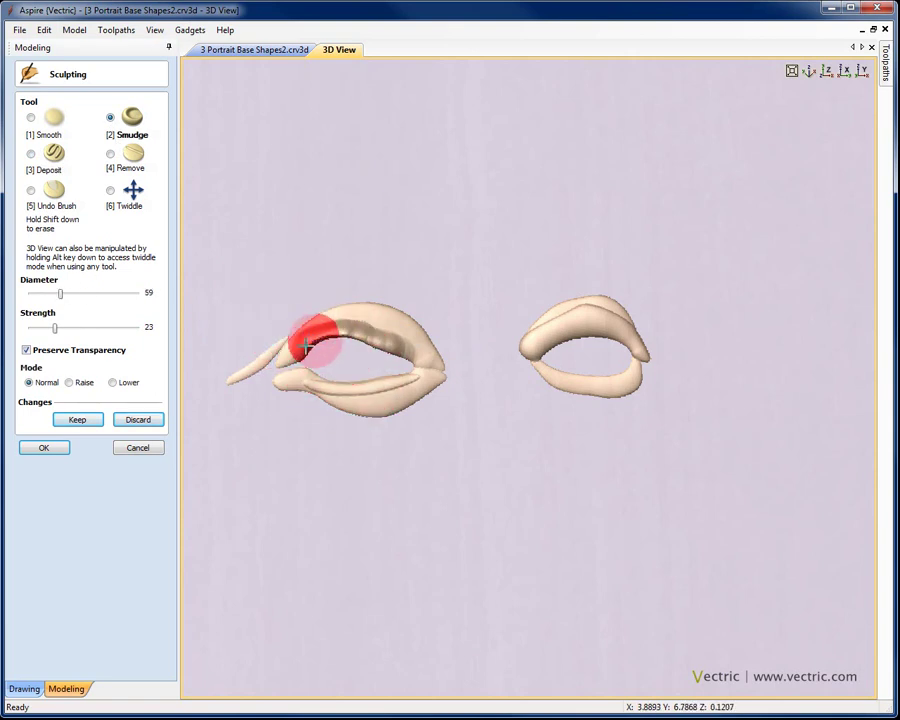
mouse_move(335, 340)
left_mouse_down()
mouse_move(392, 354)
mouse_move(398, 340)
mouse_move(352, 322)
mouse_move(393, 350)
left_mouse_up()
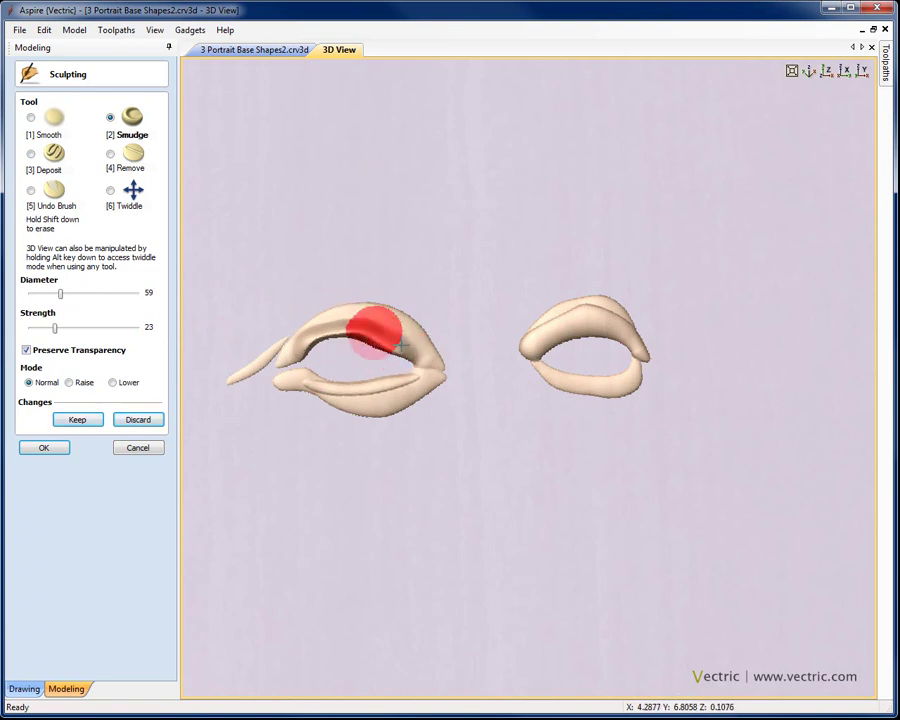
mouse_move(342, 320)
left_mouse_down()
mouse_move(300, 344)
mouse_move(330, 330)
mouse_move(365, 330)
mouse_move(387, 353)
mouse_move(412, 356)
mouse_move(404, 344)
mouse_move(413, 355)
mouse_move(349, 328)
mouse_move(310, 340)
mouse_move(397, 342)
left_mouse_up()
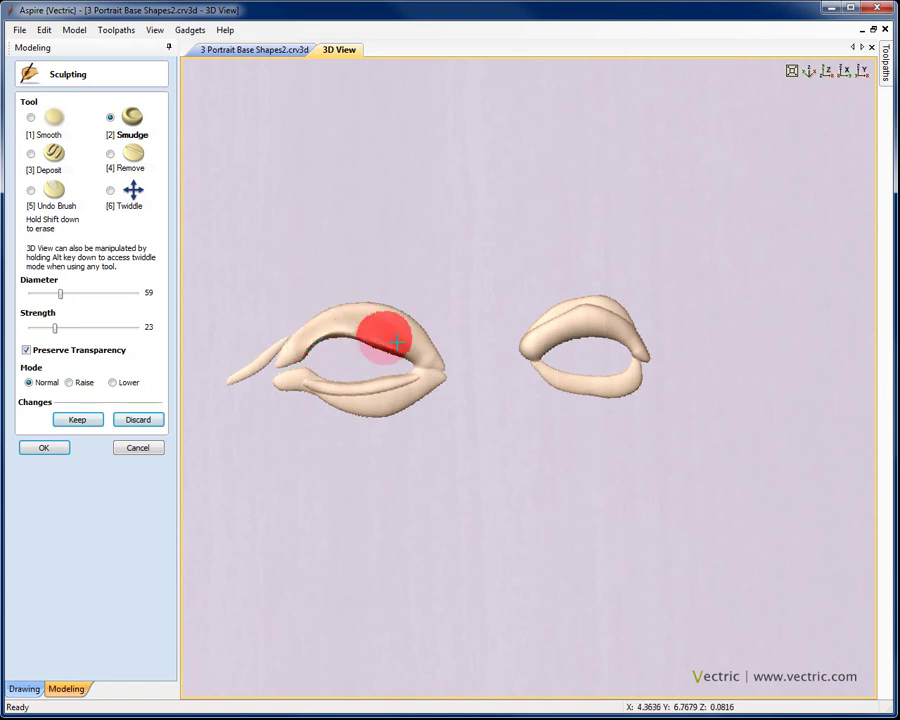
Build up the right eye's upper lid with Deposit, then smudge its inner corner and lid
left_click(809, 72)
scroll(568, 324, "up", 10)
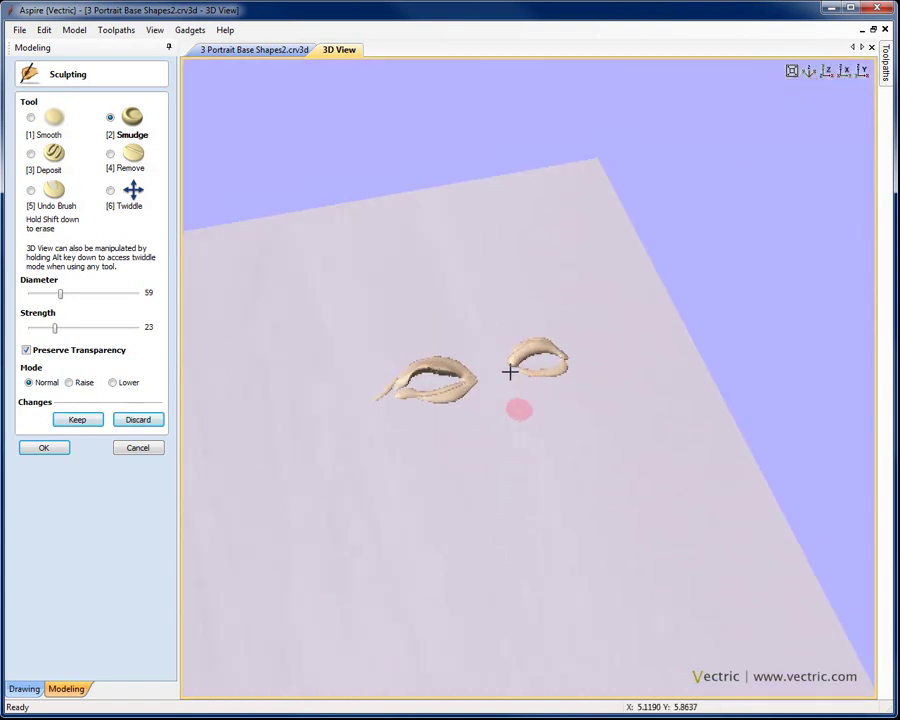
mouse_move(572, 334)
left_mouse_down("alt")
mouse_move(422, 369)
mouse_move(365, 359)
mouse_move(350, 345)
mouse_move(376, 349)
mouse_move(357, 342)
mouse_move(420, 359)
mouse_move(411, 355)
mouse_move(385, 380)
mouse_move(381, 371)
mouse_move(320, 393)
mouse_move(549, 347)
mouse_move(470, 358)
left_mouse_up("alt")
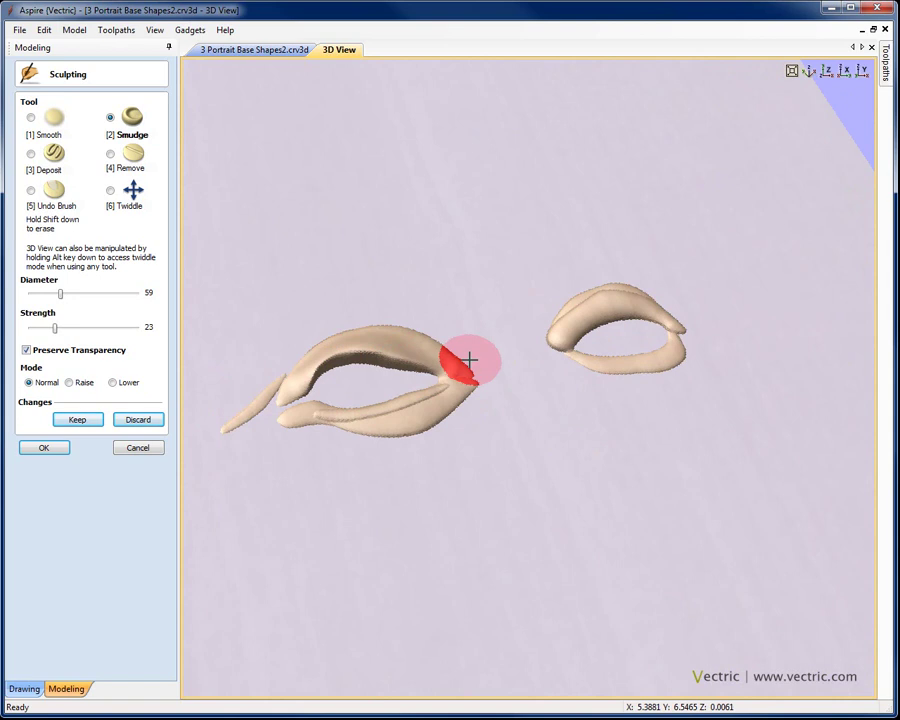
left_click(33, 171)
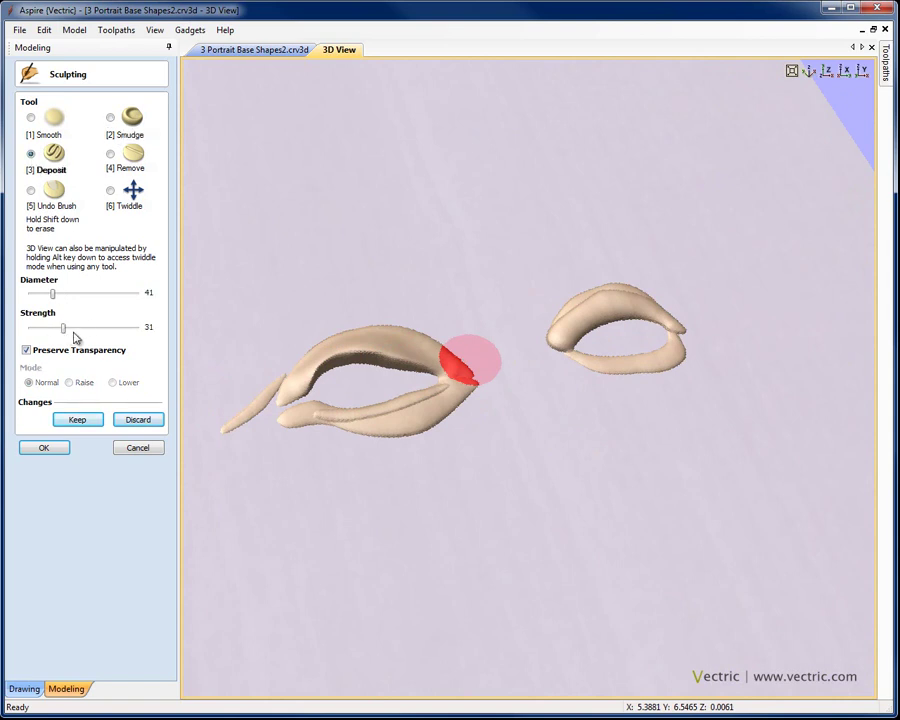
mouse_move(593, 326)
left_mouse_down()
mouse_move(640, 318)
mouse_move(558, 336)
left_mouse_up()
left_click(131, 117)
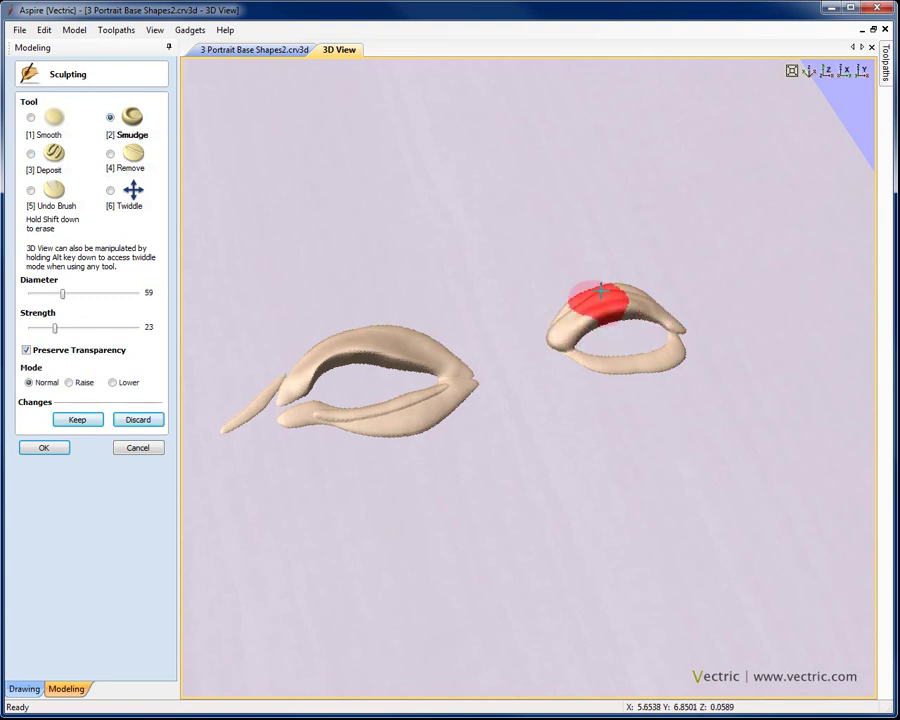
mouse_move(583, 295)
left_mouse_down()
mouse_move(562, 329)
mouse_move(583, 306)
mouse_move(632, 292)
mouse_move(665, 315)
mouse_move(606, 294)
mouse_move(635, 296)
mouse_move(595, 304)
mouse_move(569, 335)
mouse_move(574, 324)
mouse_move(617, 341)
mouse_move(629, 307)
mouse_move(670, 312)
left_mouse_up()
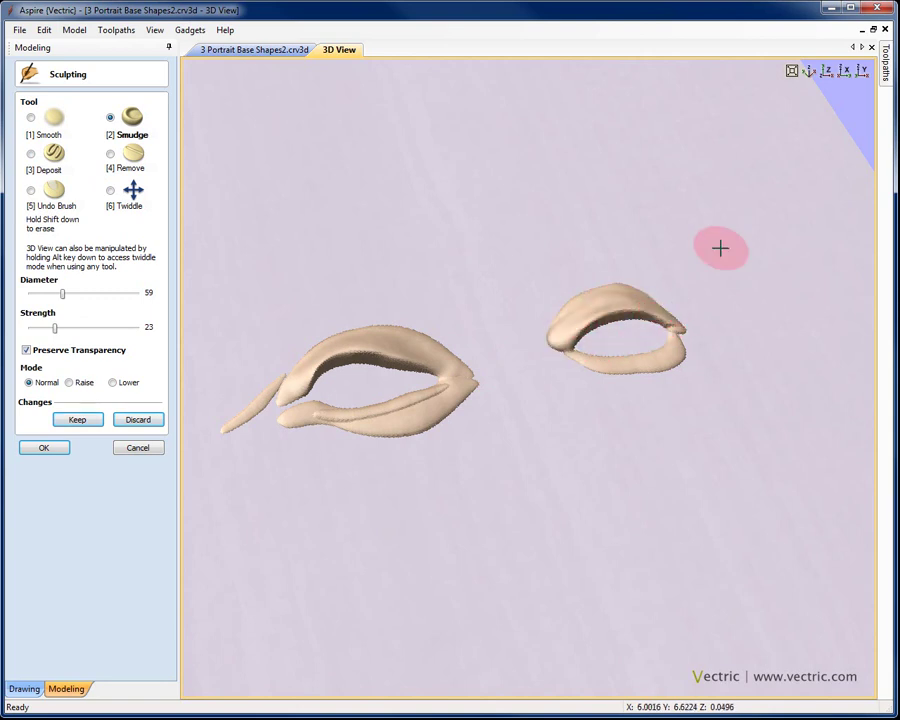
Reshape the right end of the left eye's lower lid and keep the sculpting changes
left_click(810, 74)
scroll(615, 325, "up", 5)
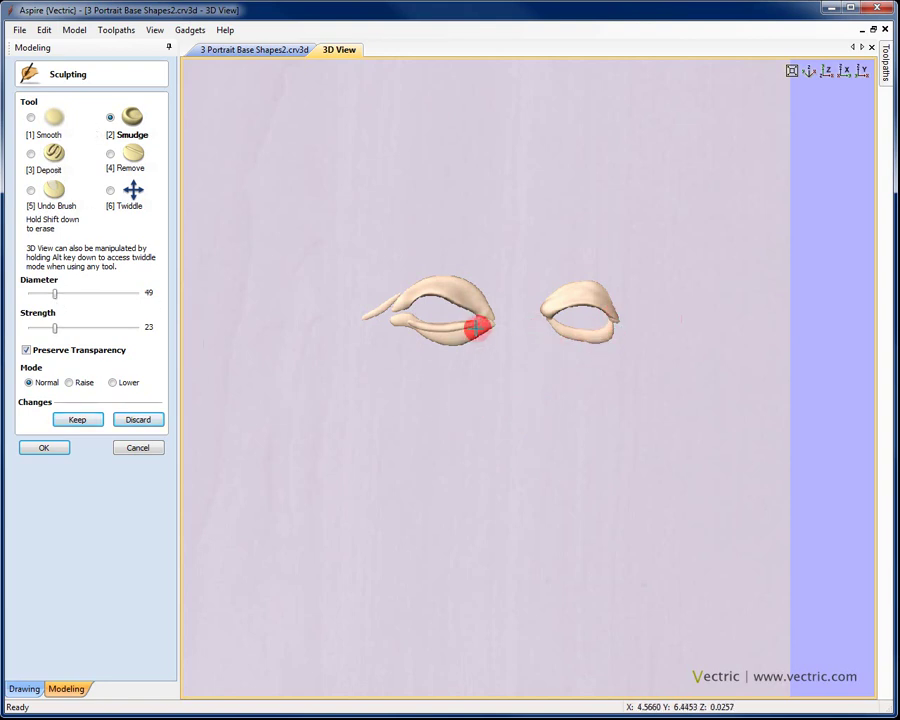
mouse_move(411, 326)
left_mouse_down()
mouse_move(466, 330)
mouse_move(420, 352)
left_mouse_up()
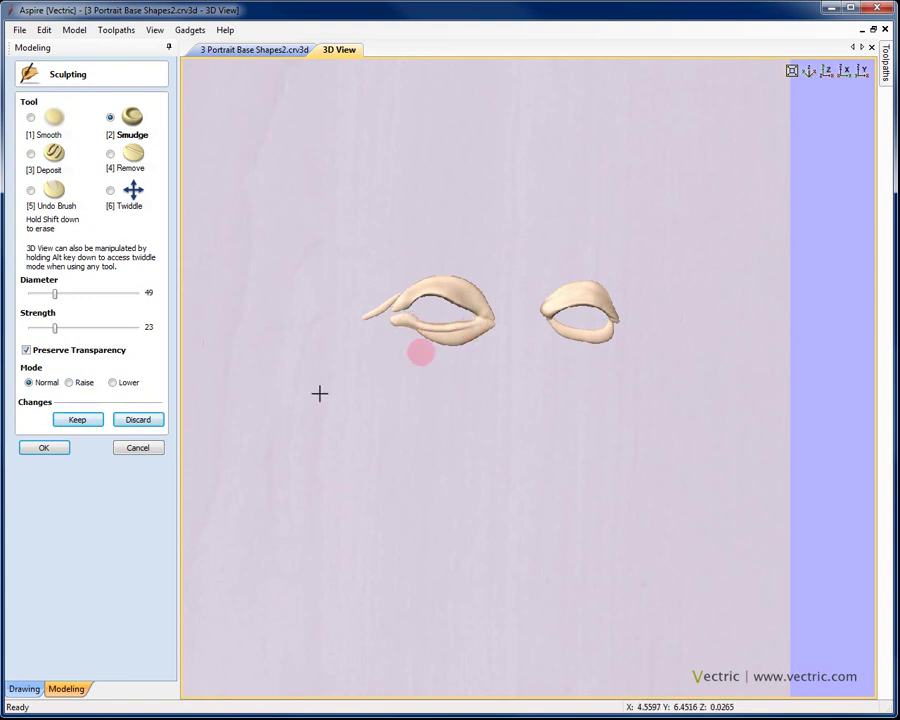
left_click(80, 422)
Close the sculpting tools and show the whole face straight-on and centred
left_click(58, 449)
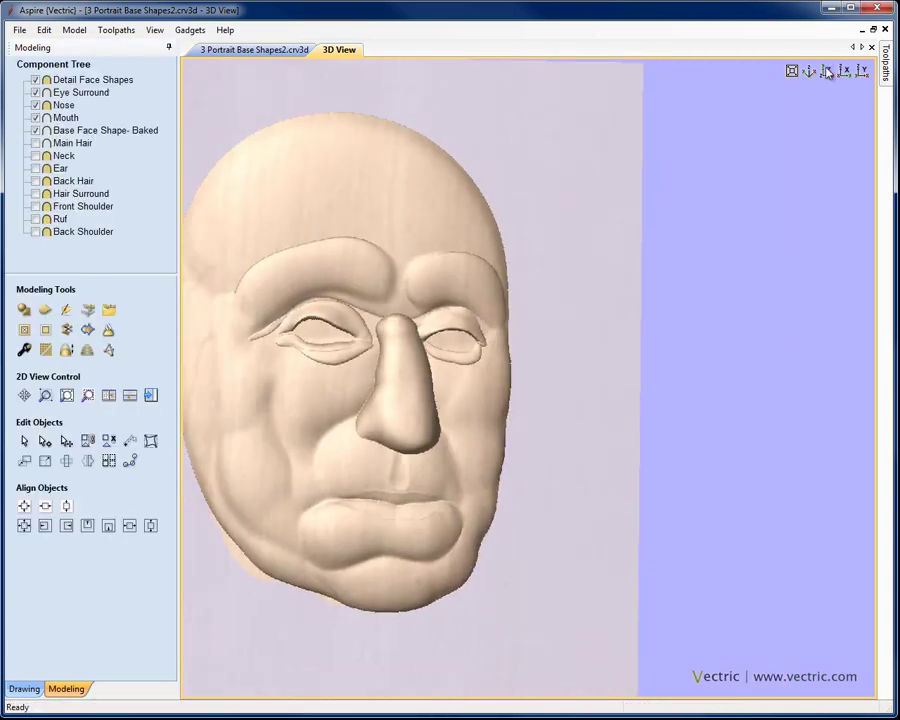
left_click(827, 71)
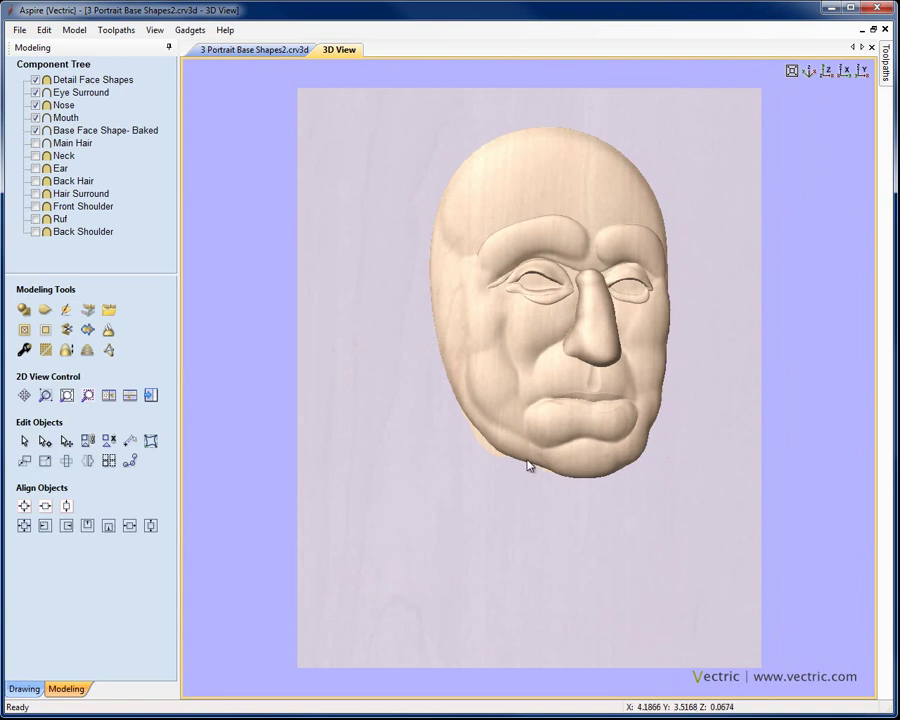
Trim Detail Face Shapes against Base Face Shape- Baked, then clear the selection
left_click(66, 82)
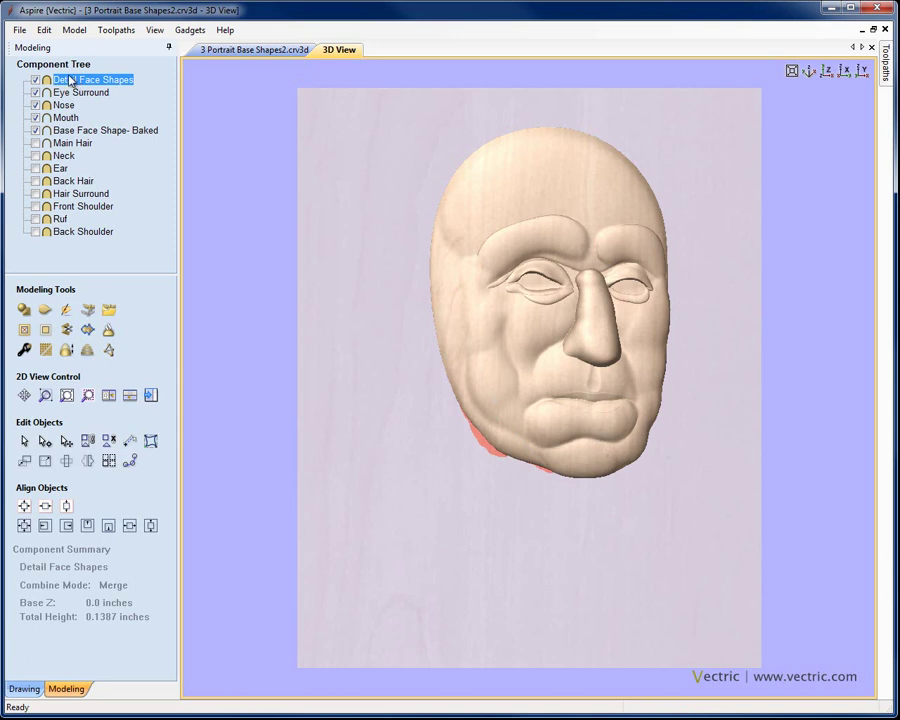
left_click(86, 131, "shift")
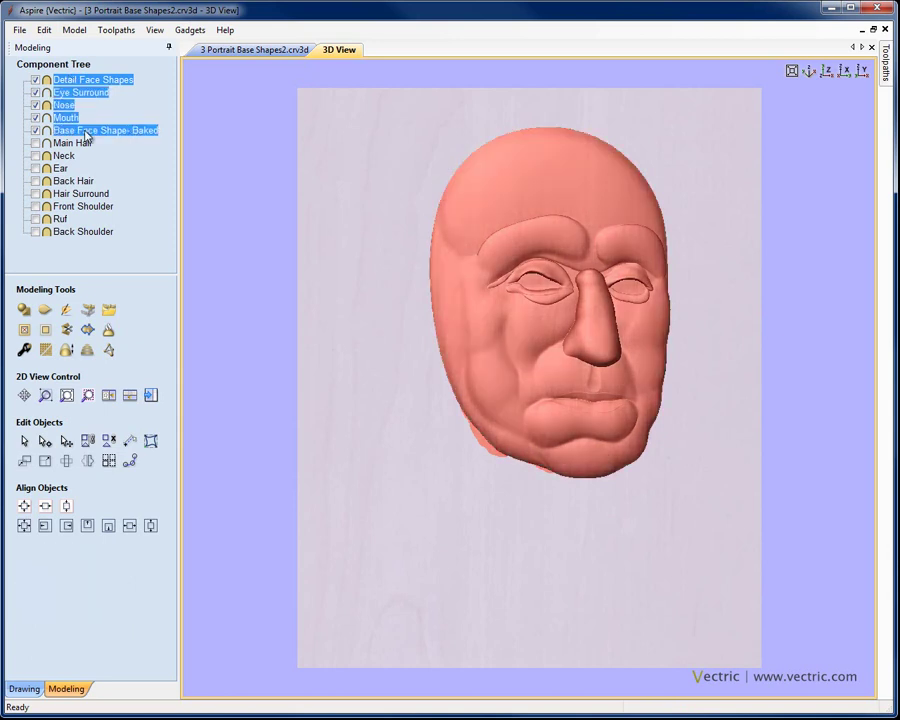
left_click(79, 82)
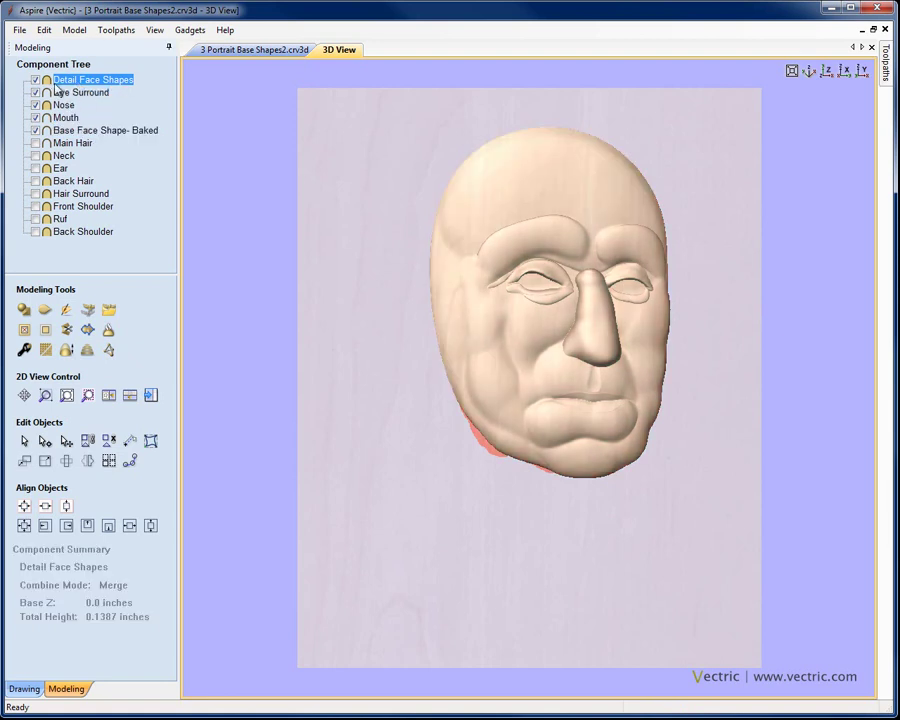
left_click(94, 131, "ctrl")
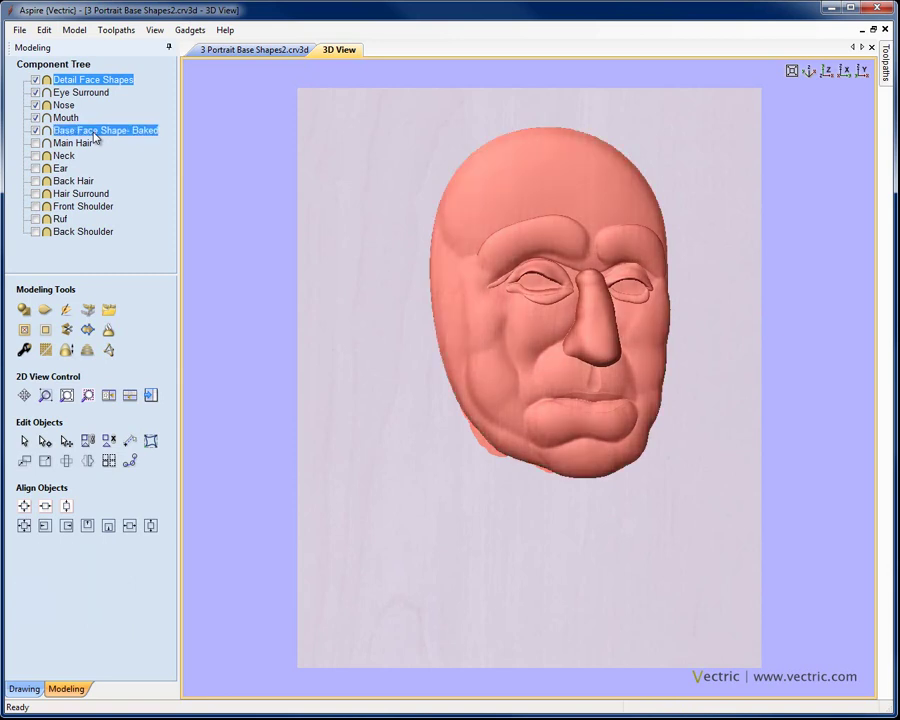
left_click(46, 331)
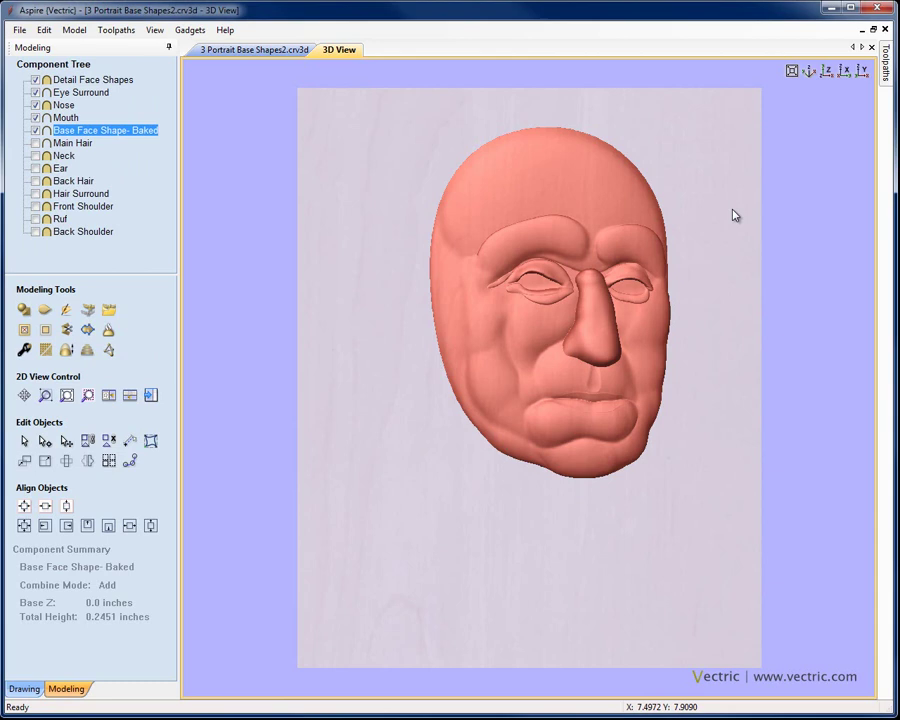
key("Escape")
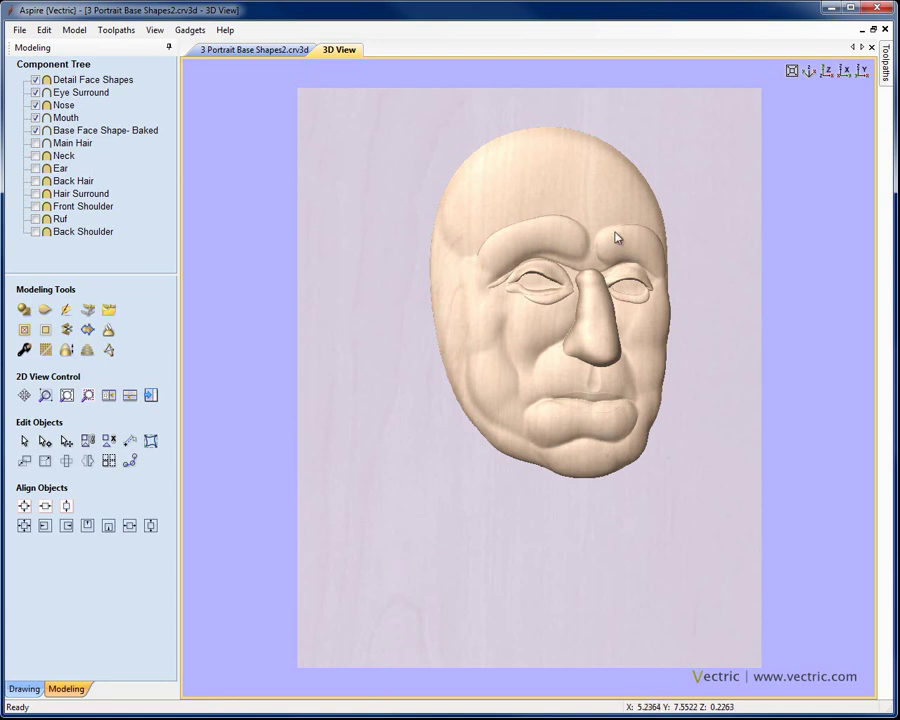
Start sculpting Detail Face Shapes with a much larger Smudge brush
left_click(92, 80)
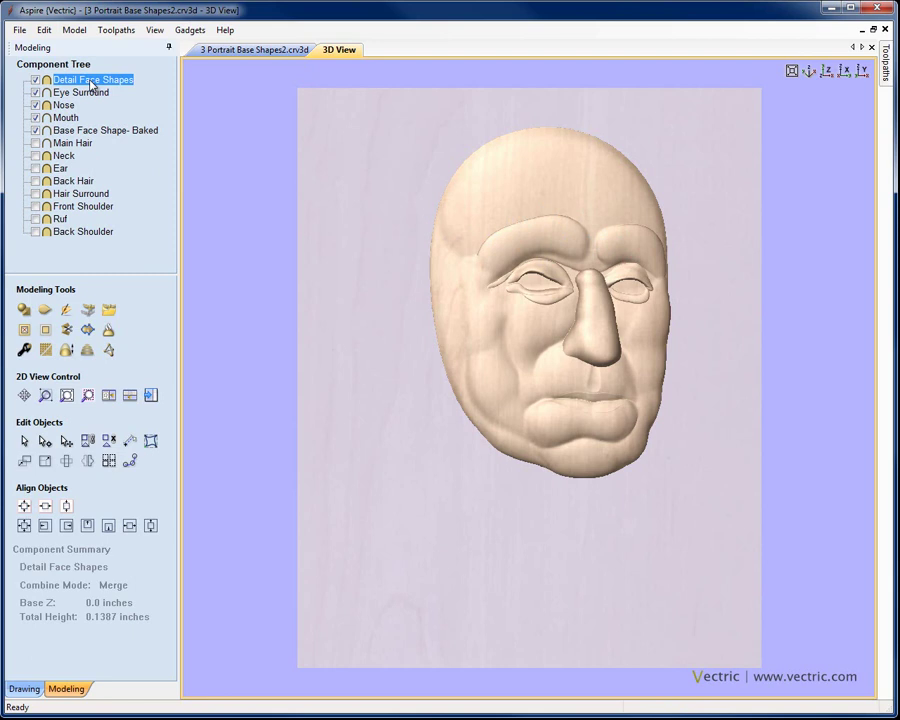
left_click(66, 310)
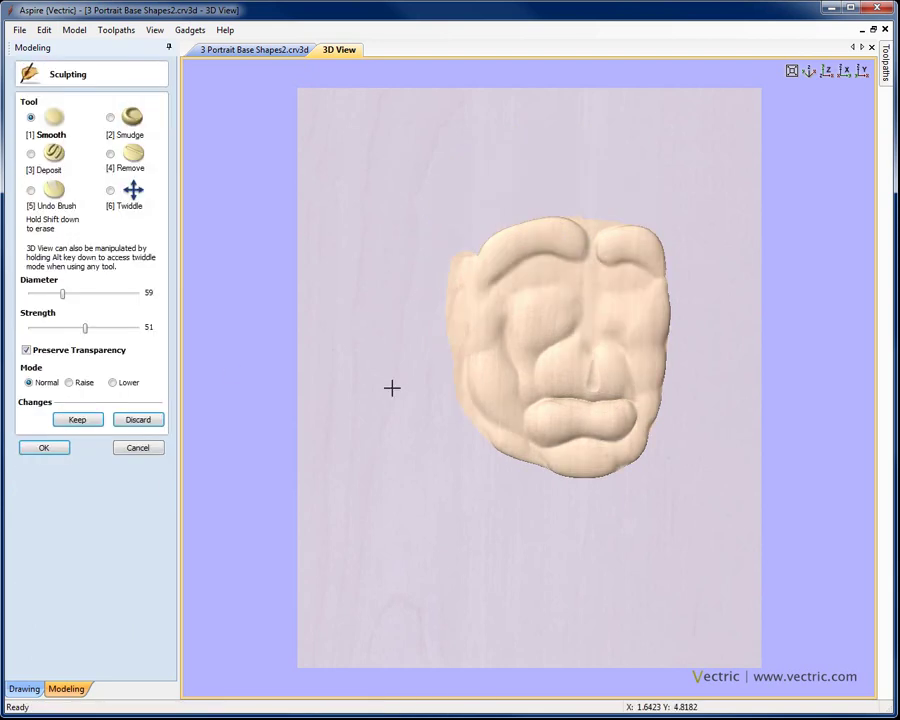
left_click(111, 119)
left_click(93, 296)
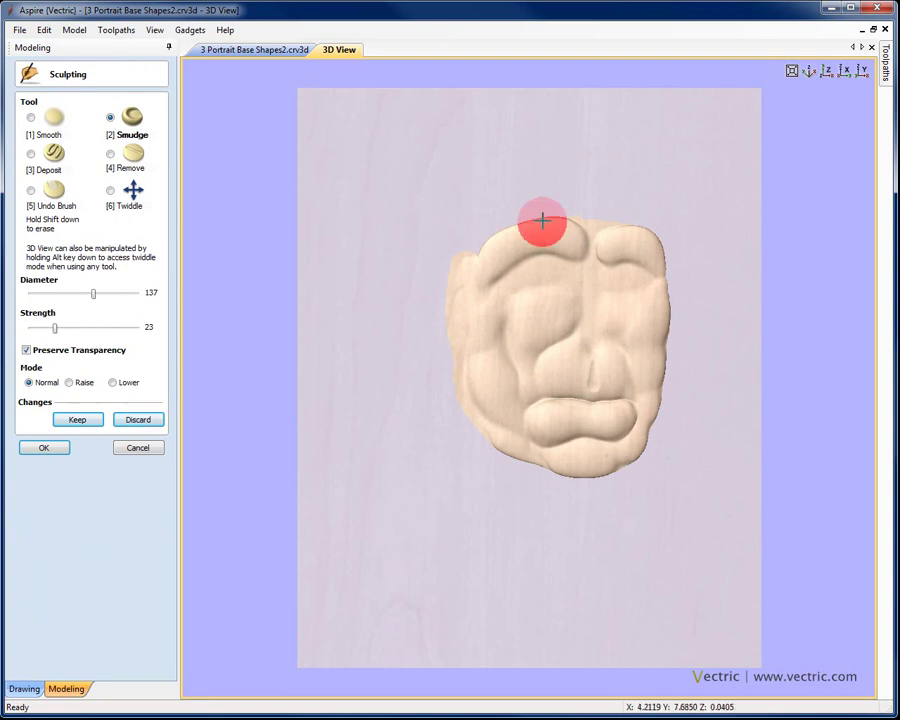
Push the face's top and upper-left edges outward, then keep the sculpt and finish
mouse_move(566, 226)
left_mouse_down()
mouse_move(566, 216)
mouse_move(554, 218)
left_mouse_up()
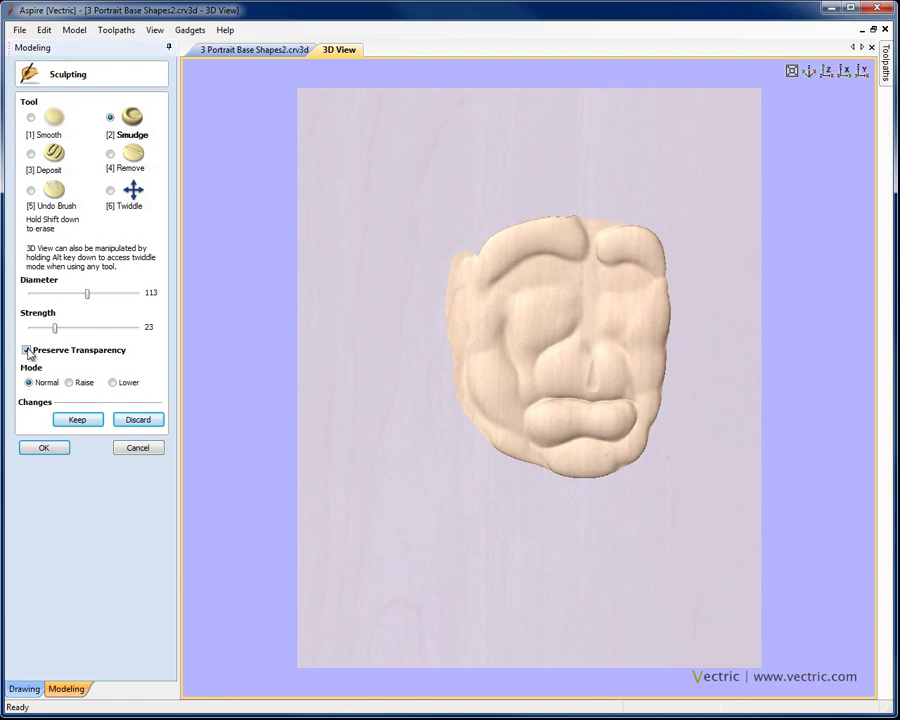
mouse_move(473, 259)
left_mouse_down()
mouse_move(486, 232)
mouse_move(478, 256)
mouse_move(538, 202)
mouse_move(550, 215)
mouse_move(573, 203)
mouse_move(574, 213)
mouse_move(528, 218)
mouse_move(591, 213)
mouse_move(586, 236)
mouse_move(601, 234)
mouse_move(600, 217)
mouse_move(571, 210)
mouse_move(614, 231)
mouse_move(683, 221)
mouse_move(651, 217)
mouse_move(652, 241)
mouse_move(660, 223)
mouse_move(666, 232)
mouse_move(608, 208)
mouse_move(542, 216)
mouse_move(530, 202)
mouse_move(567, 212)
mouse_move(580, 202)
mouse_move(552, 194)
mouse_move(519, 224)
mouse_move(489, 219)
mouse_move(465, 252)
mouse_move(504, 243)
mouse_move(488, 222)
mouse_move(590, 213)
mouse_move(594, 229)
mouse_move(611, 237)
mouse_move(580, 225)
mouse_move(597, 217)
mouse_move(611, 247)
mouse_move(640, 215)
mouse_move(660, 226)
mouse_move(594, 231)
left_mouse_up()
left_click(87, 421)
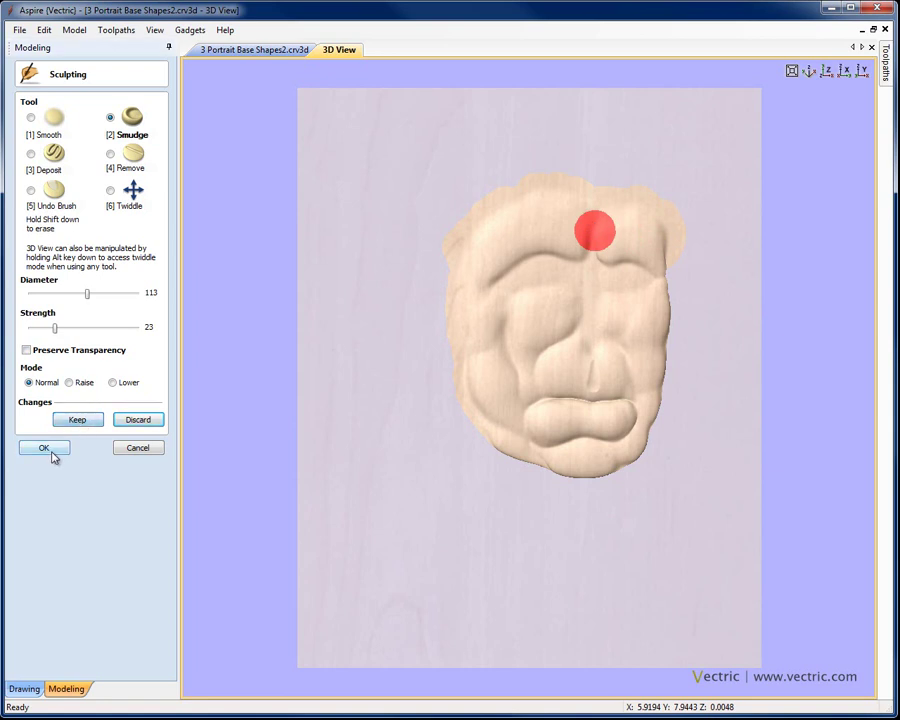
left_click(45, 448)
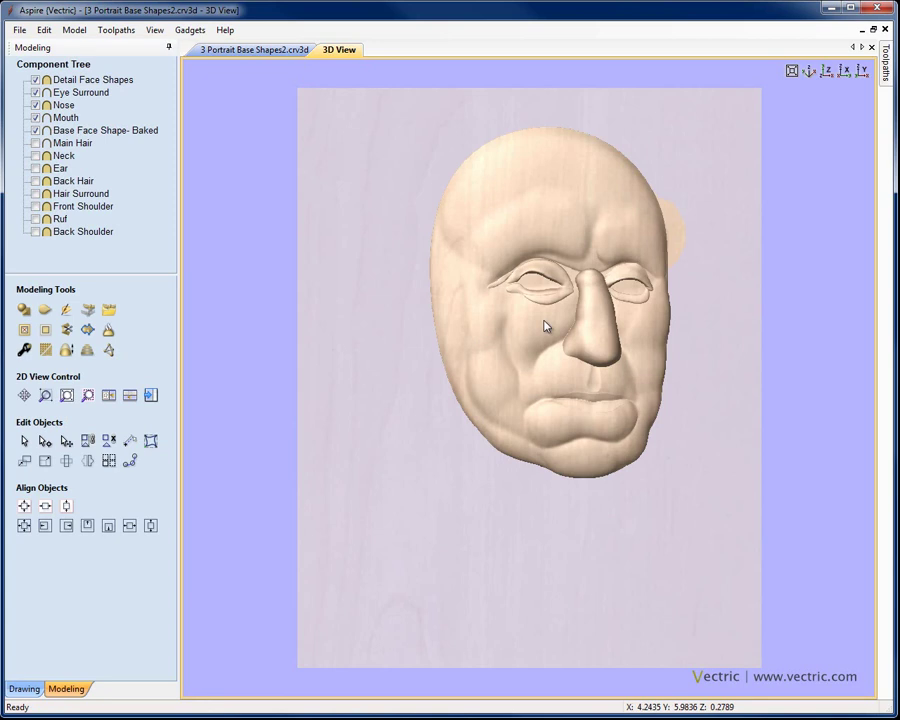
Trim Detail Face Shapes back to Base Face Shape- Baked and clear the selection
left_click(75, 82)
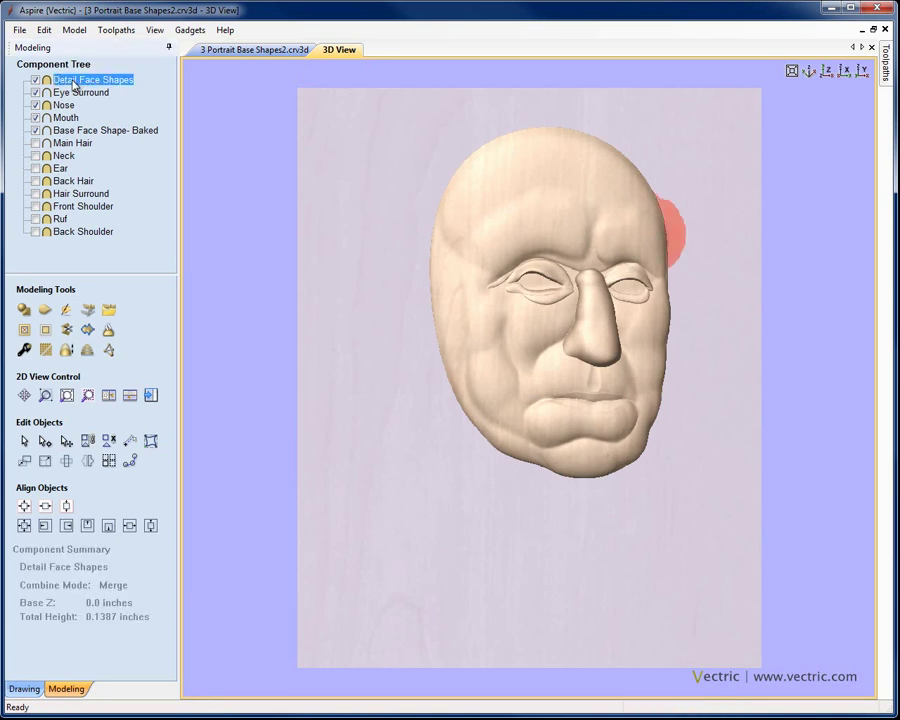
left_click(87, 133, "ctrl")
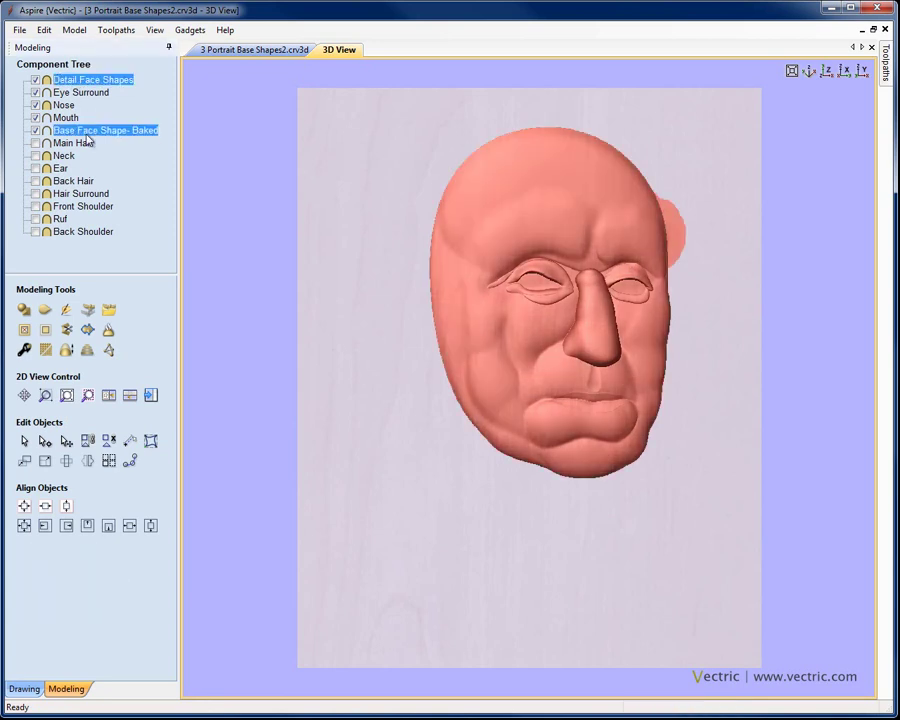
left_click(45, 333)
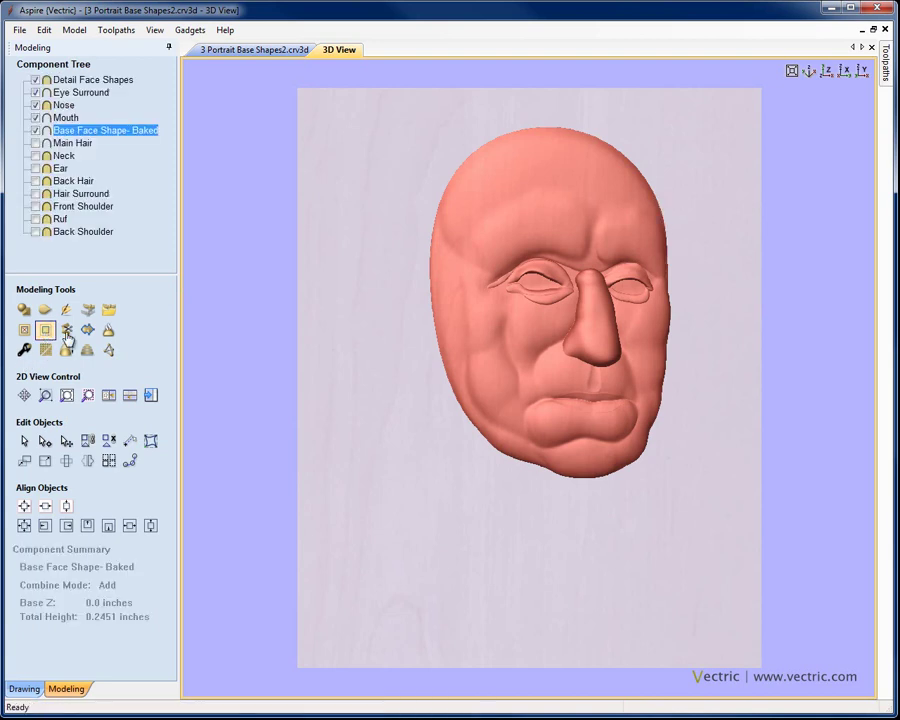
left_click(700, 299)
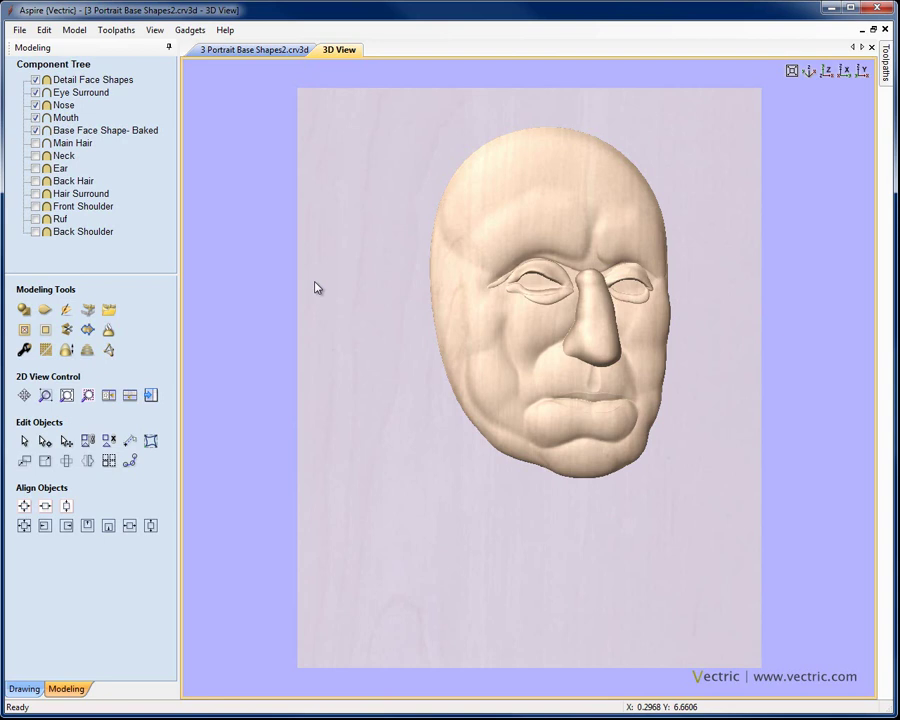
Make the Neck, Ear, Back Hair, Front Shoulder and Back Shoulder components visible
left_click(36, 157)
left_click(36, 169)
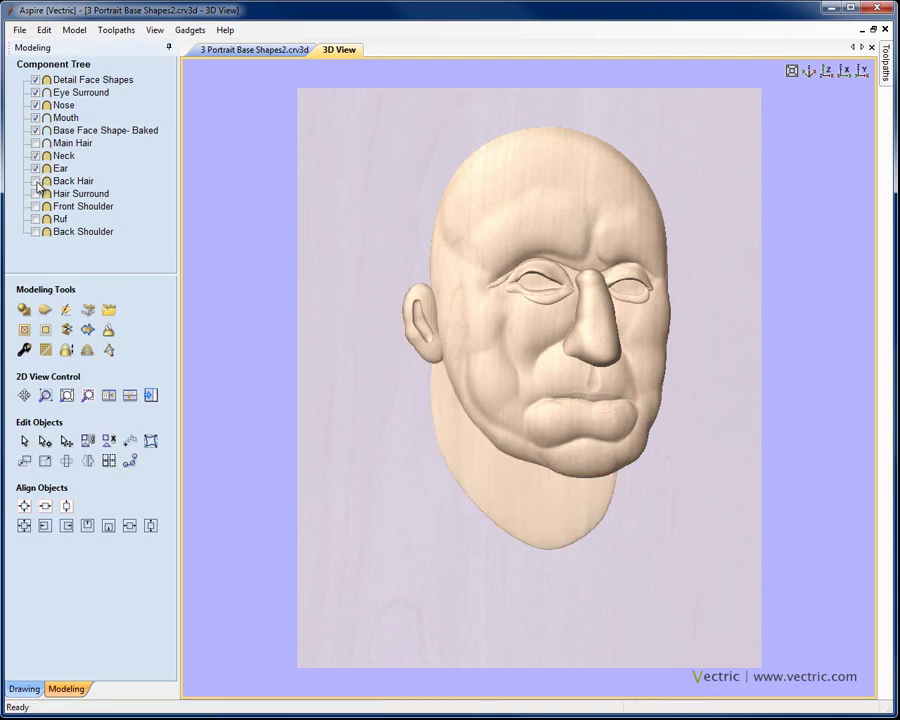
left_click(36, 182)
left_click(36, 206)
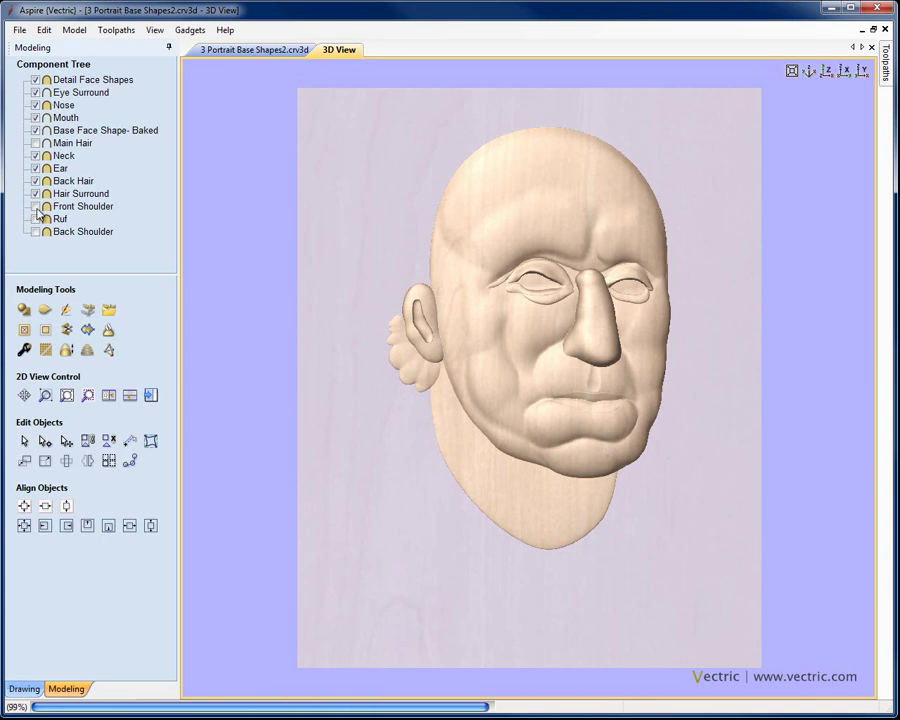
left_click(36, 231)
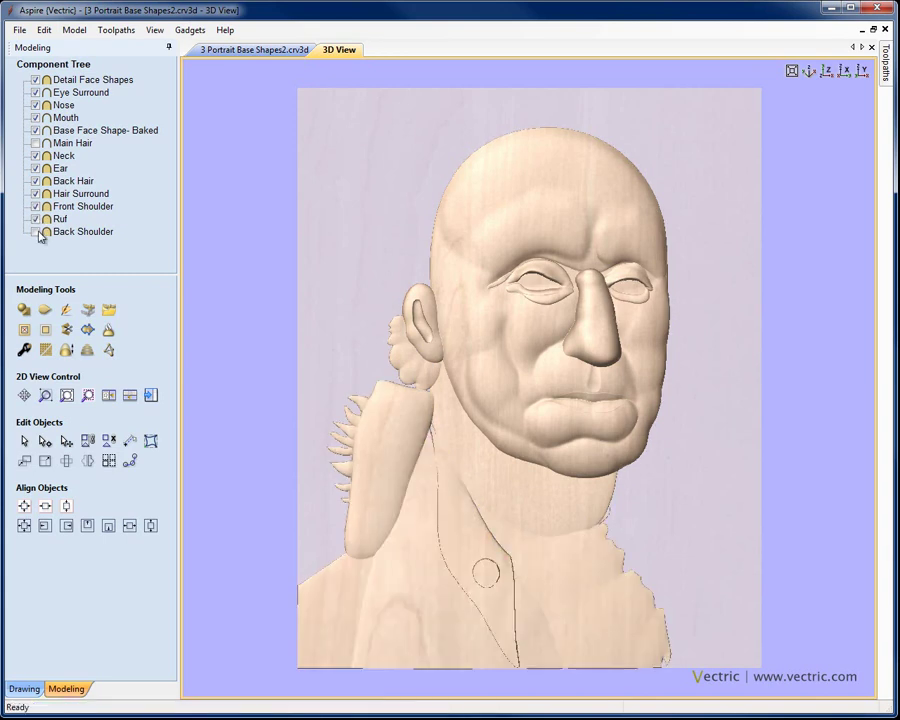
Tile the 2D drawing and 3D view vertically side by side, then select the Ear component
left_click(154, 30)
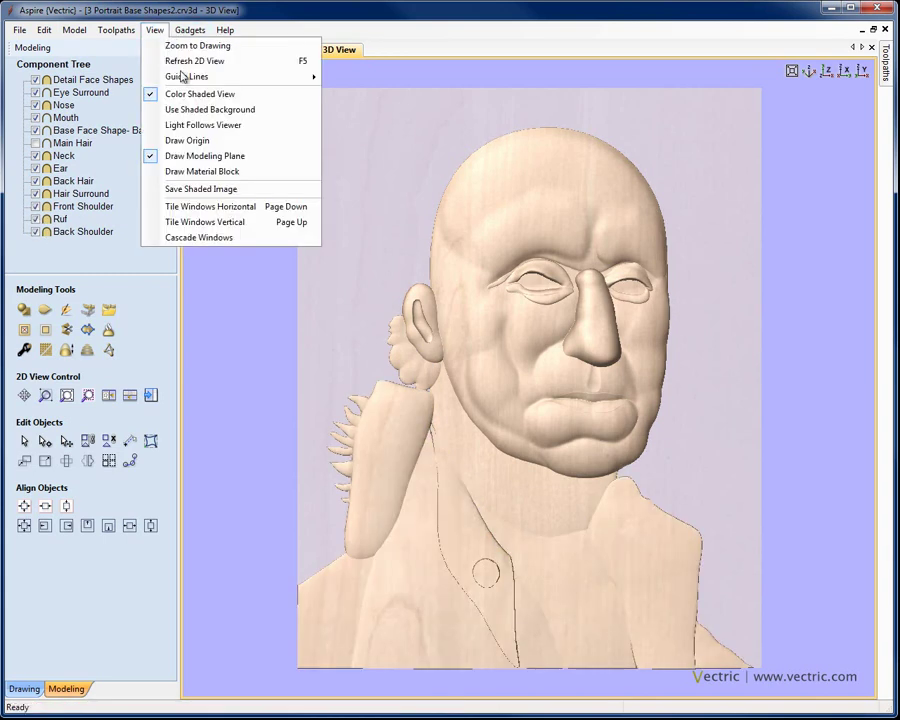
left_click(210, 222)
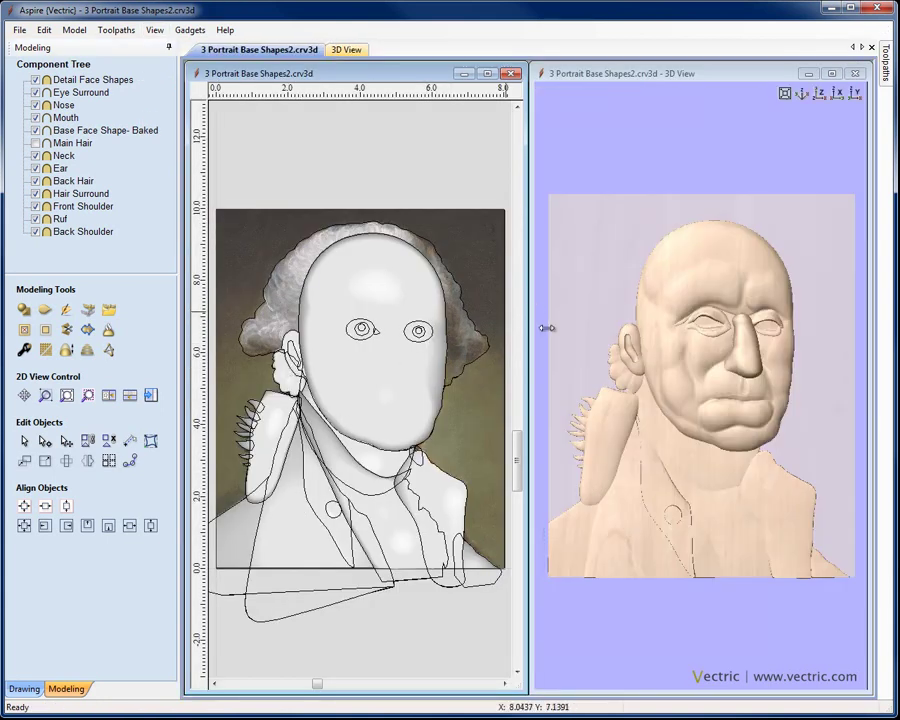
left_click(293, 340)
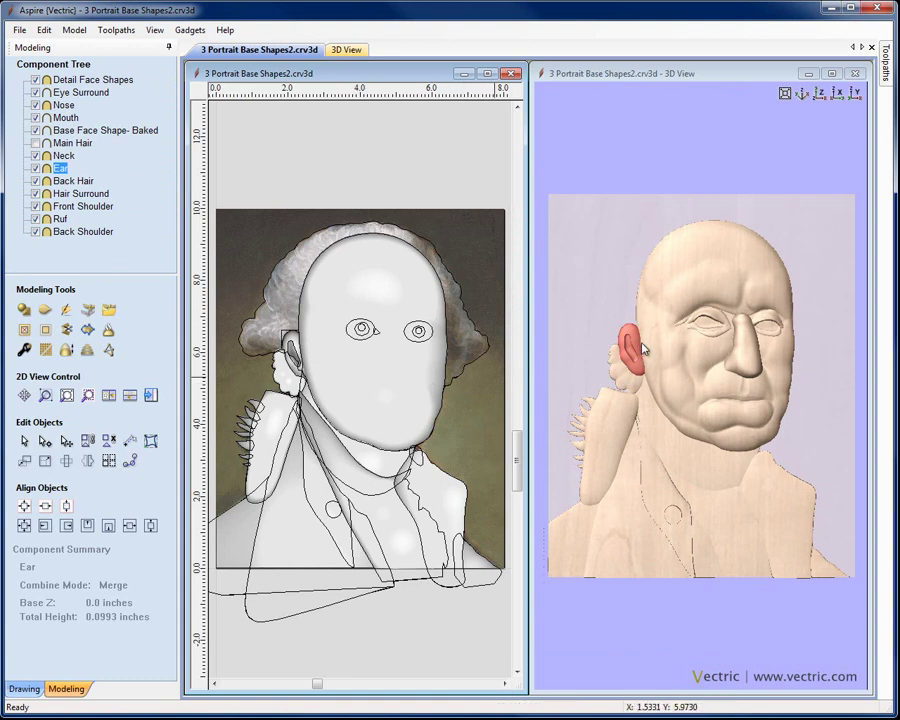
Set the Ear component's shape height to 0.05
left_click(24, 348)
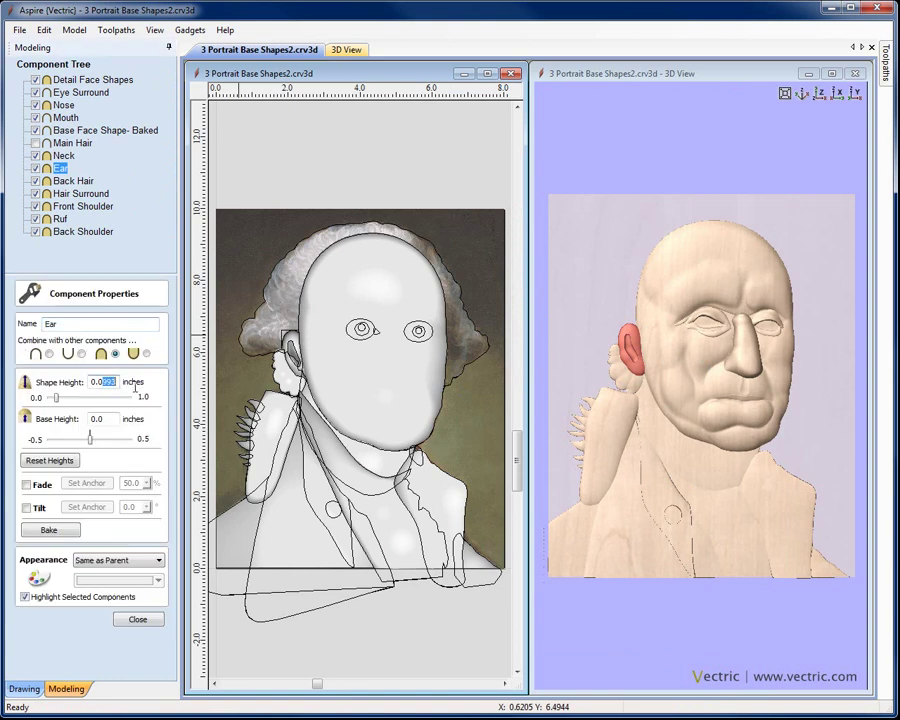
type("0.05")
key("Return")
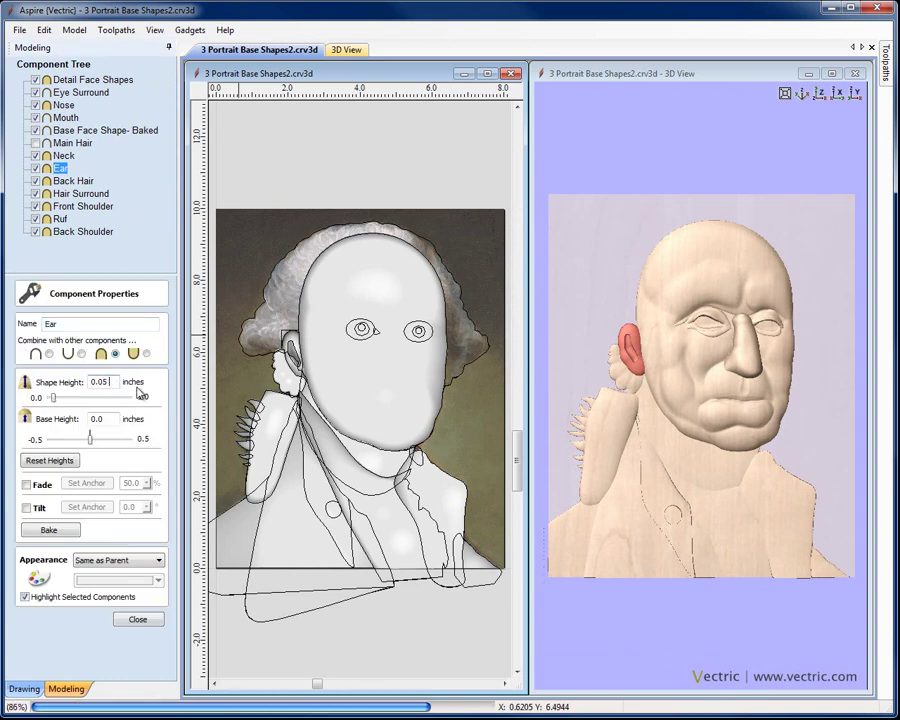
Fade the Back Hair at 83% from an anchor placed near the ear
left_click(627, 381)
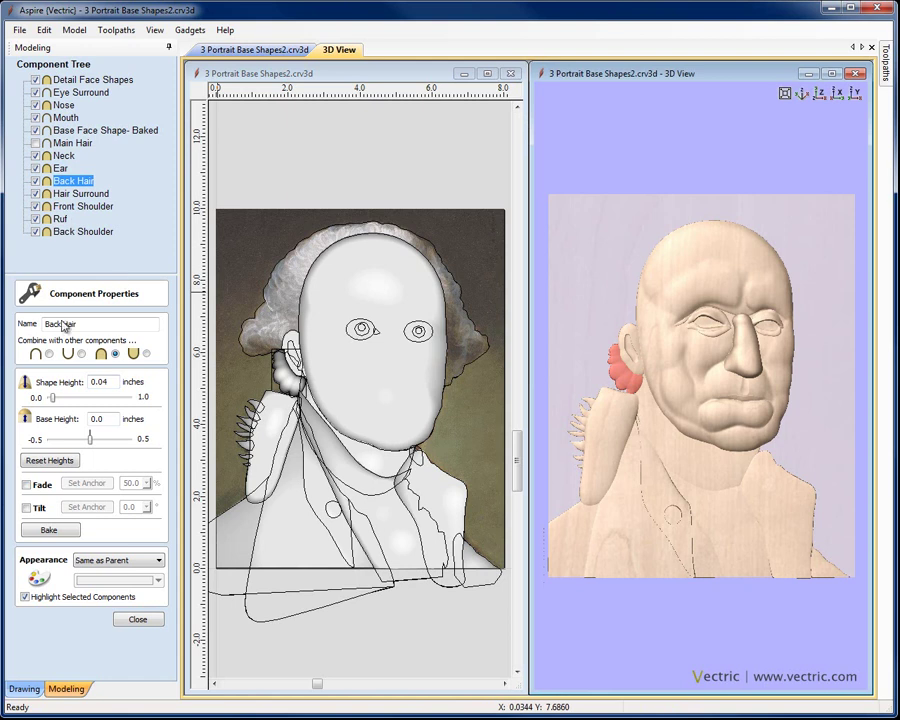
left_click(27, 485)
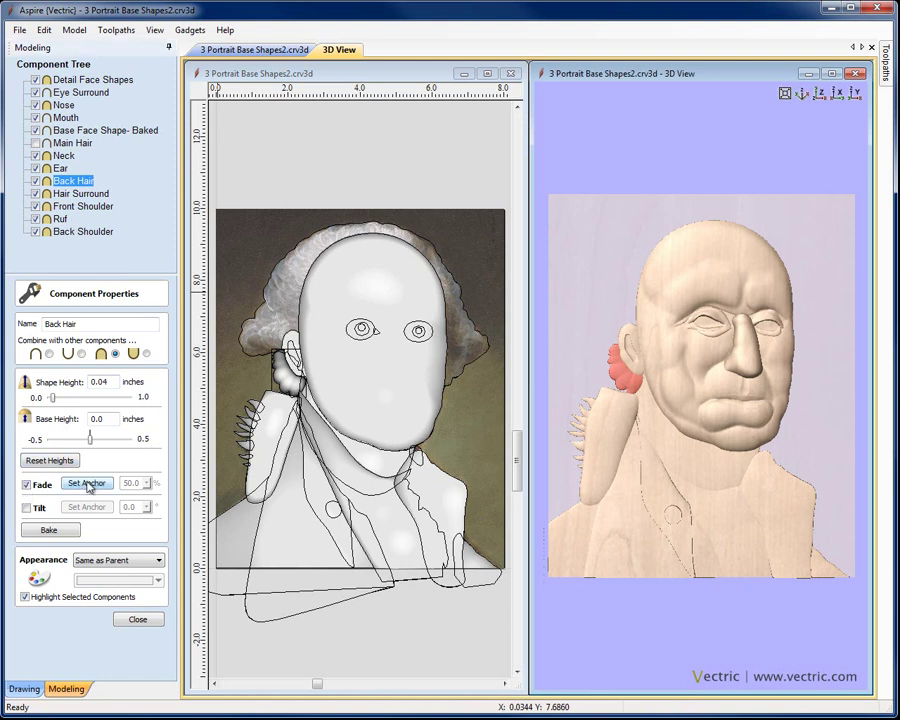
left_click(87, 483)
left_click(280, 390)
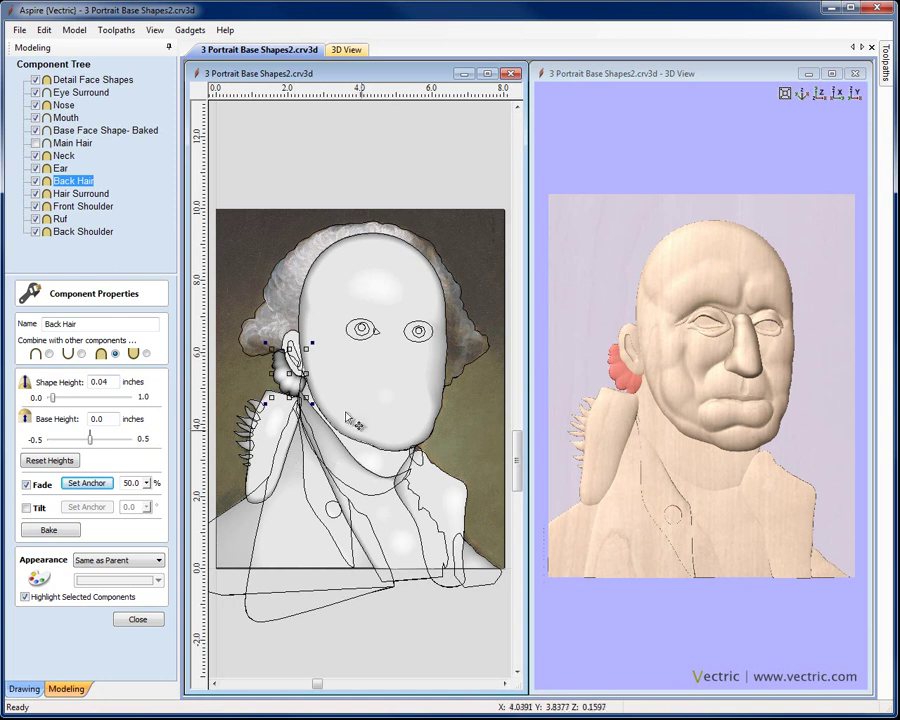
left_click(147, 487)
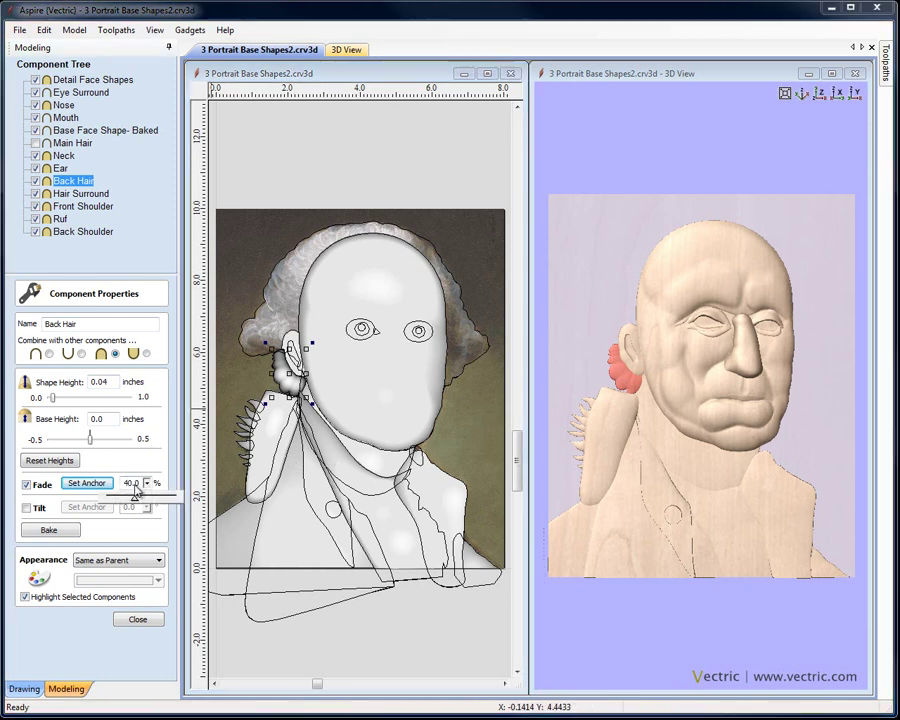
left_click_drag(168, 500, 166, 500)
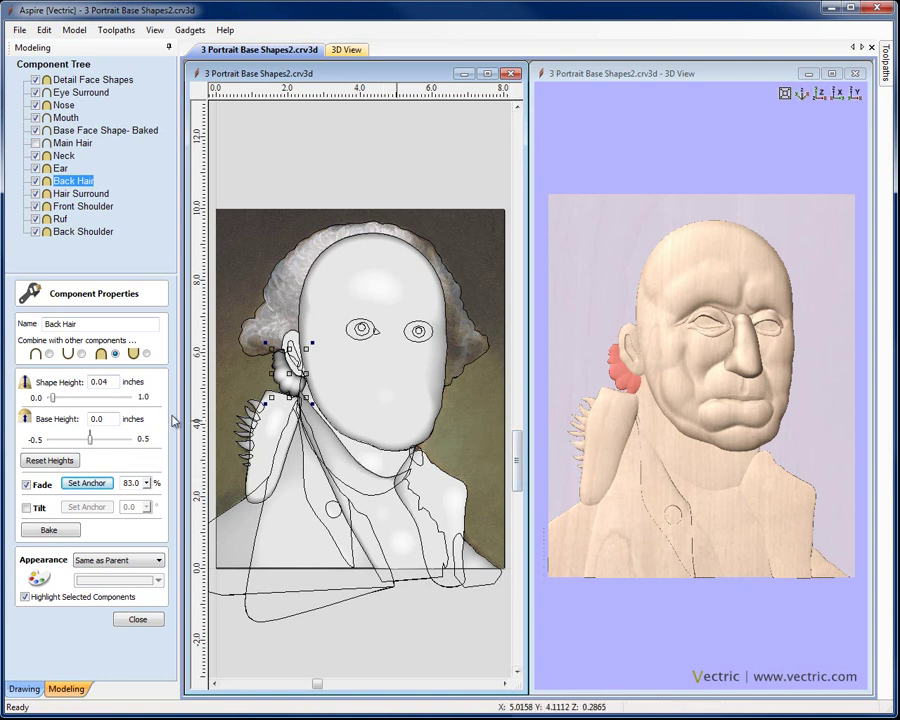
left_click(618, 537)
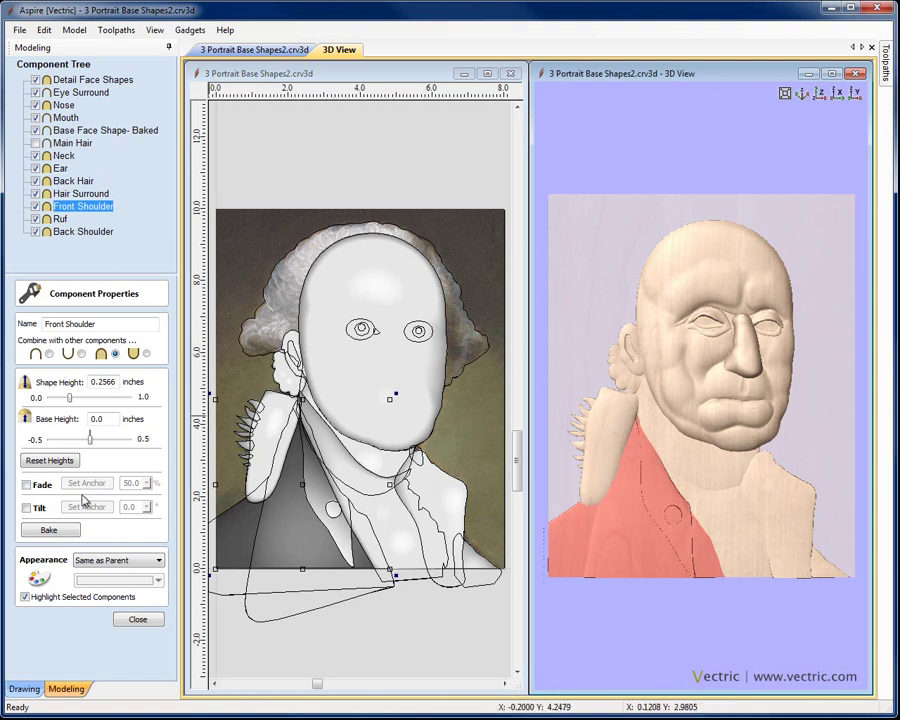
Tilt the Front Shoulder component by 1.8° and inspect the result
left_click(26, 507)
left_click(87, 507)
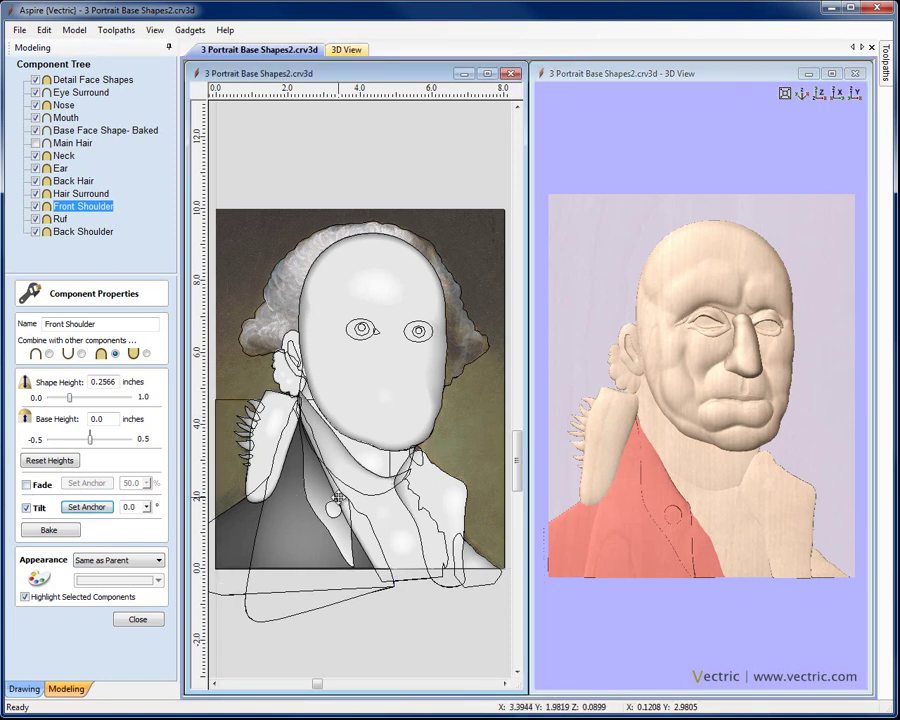
left_click_drag(146, 507, 154, 522)
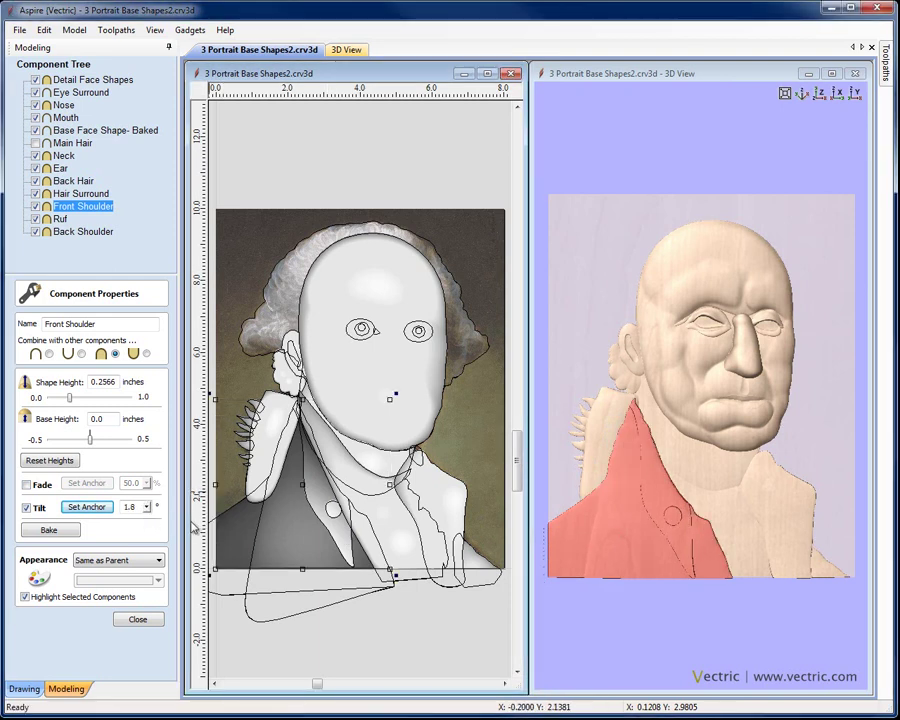
left_click_drag(690, 500, 751, 510)
Tilt the Ruf component by 3.0° from an anchor set in the drawing, then deselect it
left_click(400, 522)
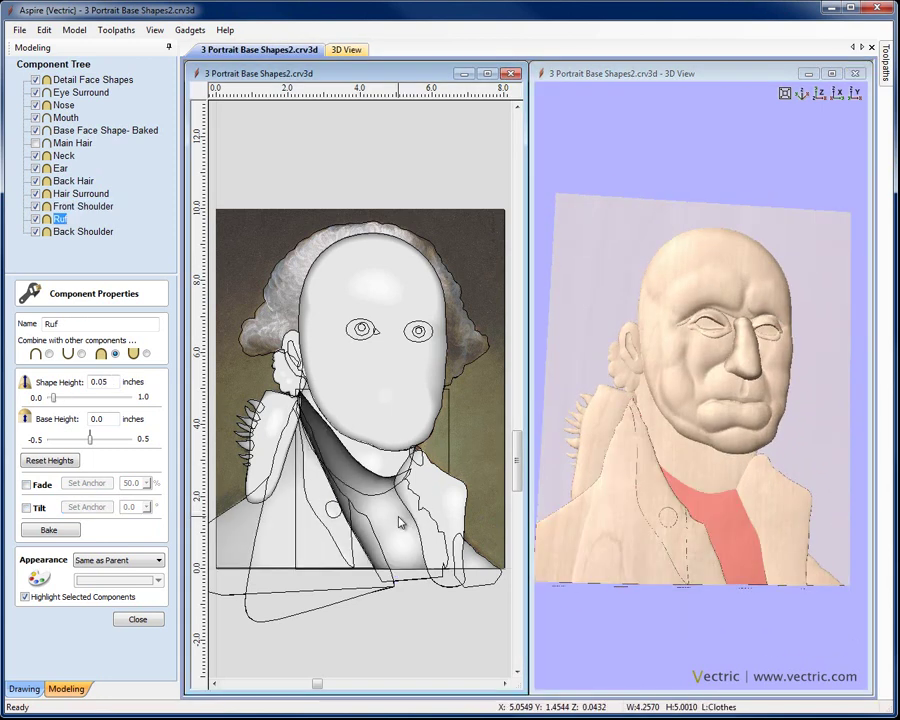
left_click(27, 507)
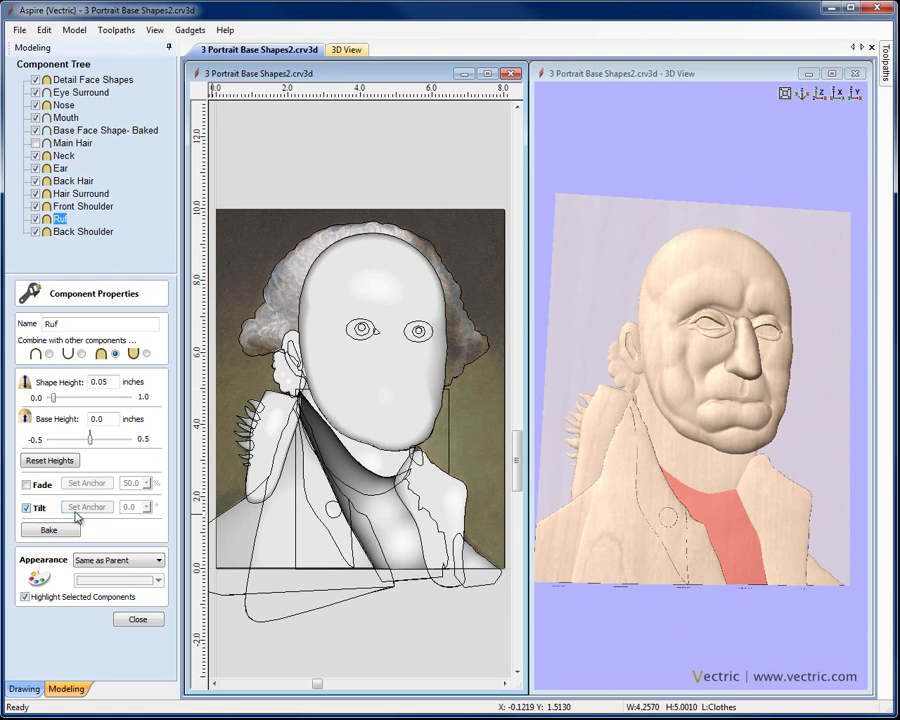
left_click(87, 507)
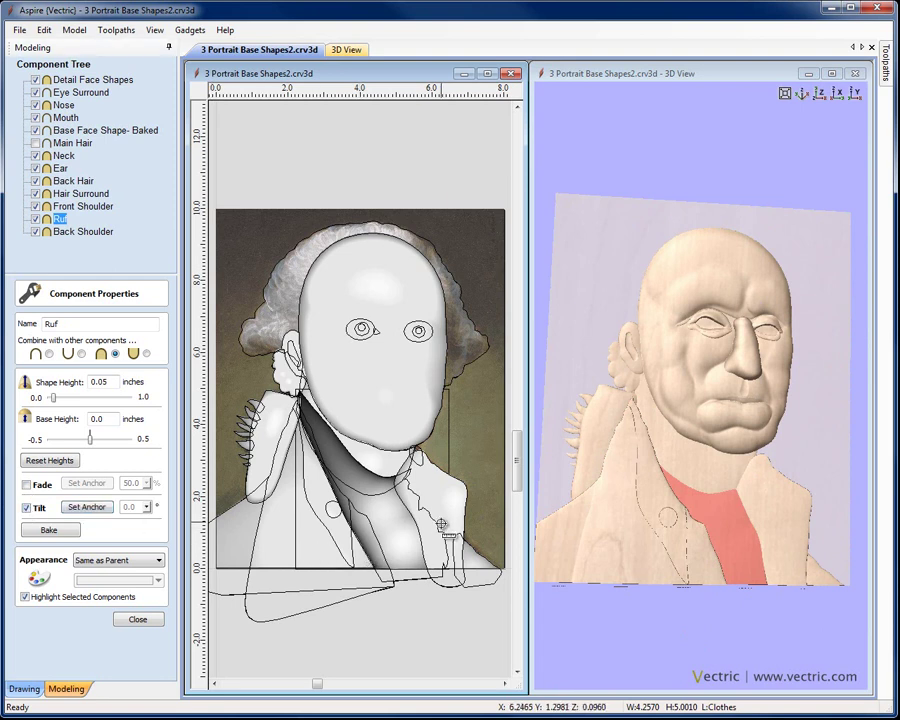
left_click(372, 388)
left_click_drag(147, 507, 154, 522)
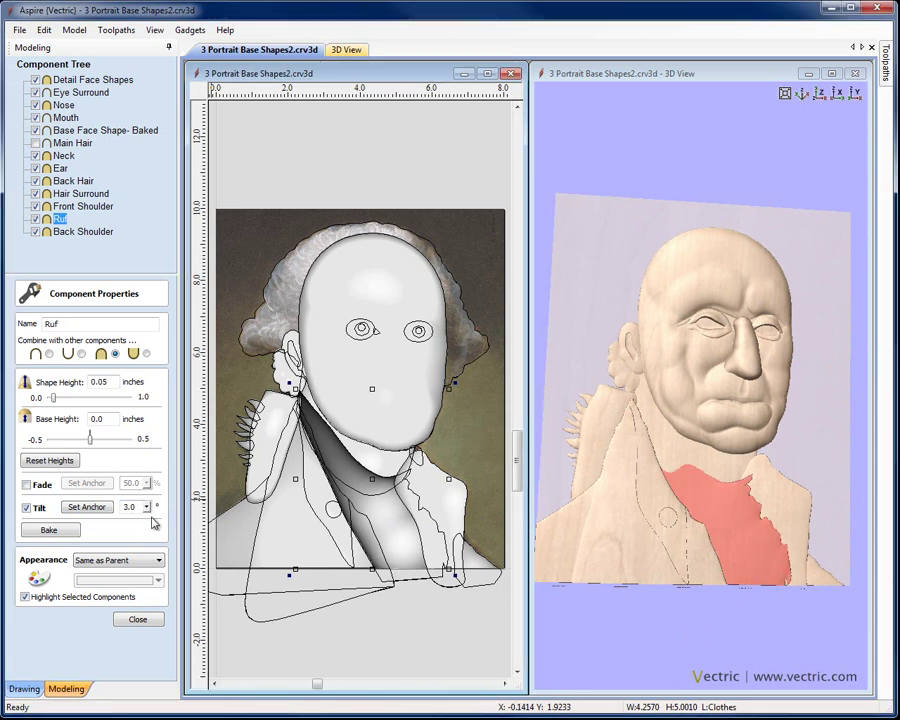
left_click(746, 503)
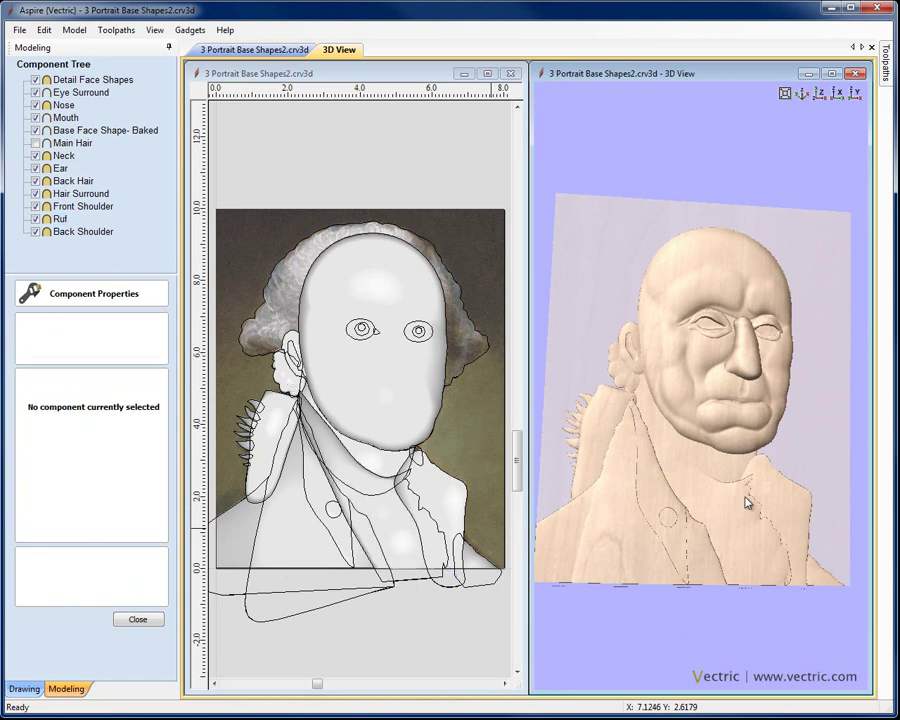
left_click_drag(727, 488, 700, 520)
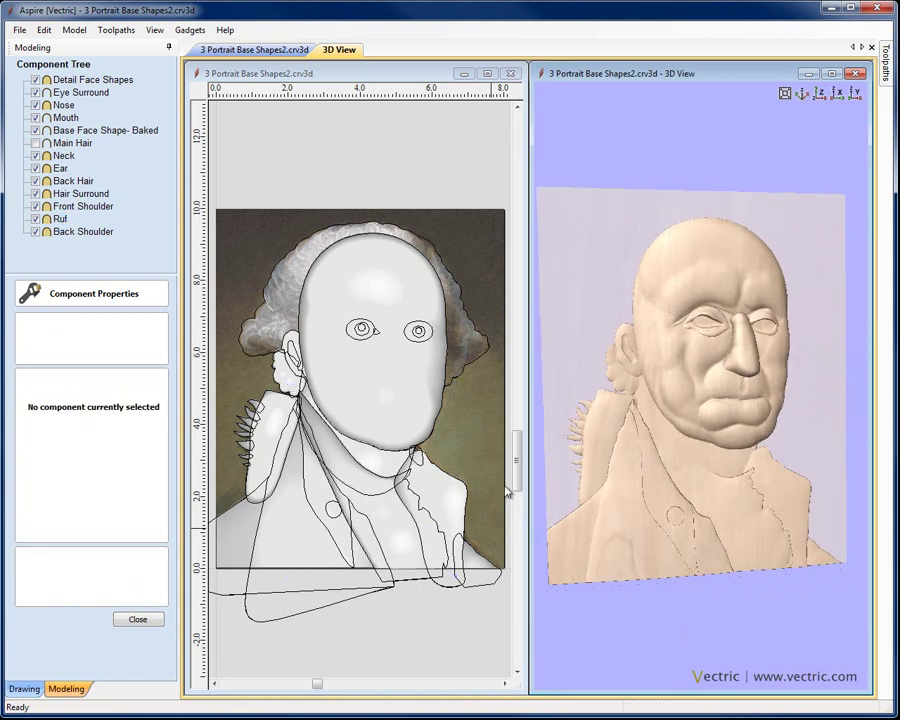
Turn on Fade for the Back Shoulder, anchor it in the 2D view, and set it to 74%
left_click(453, 495)
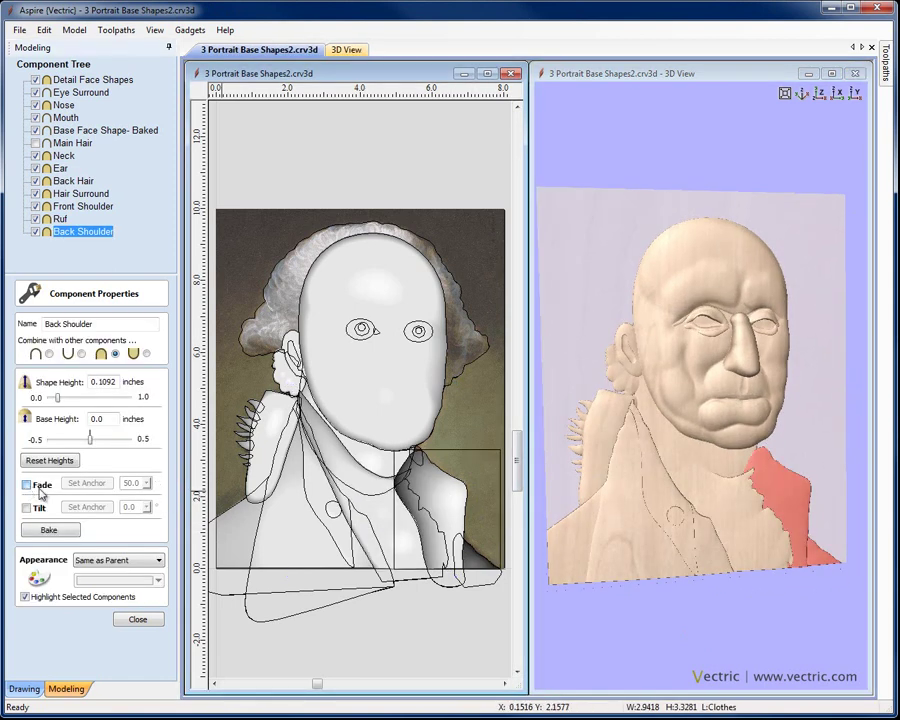
left_click(40, 486)
left_click(86, 483)
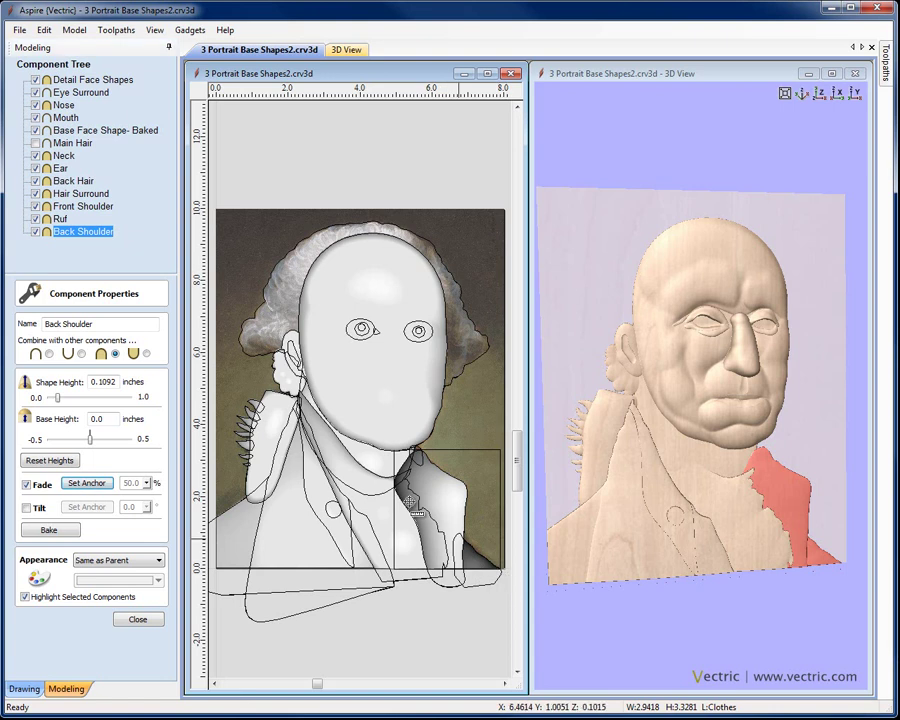
left_click_drag(410, 503, 395, 497)
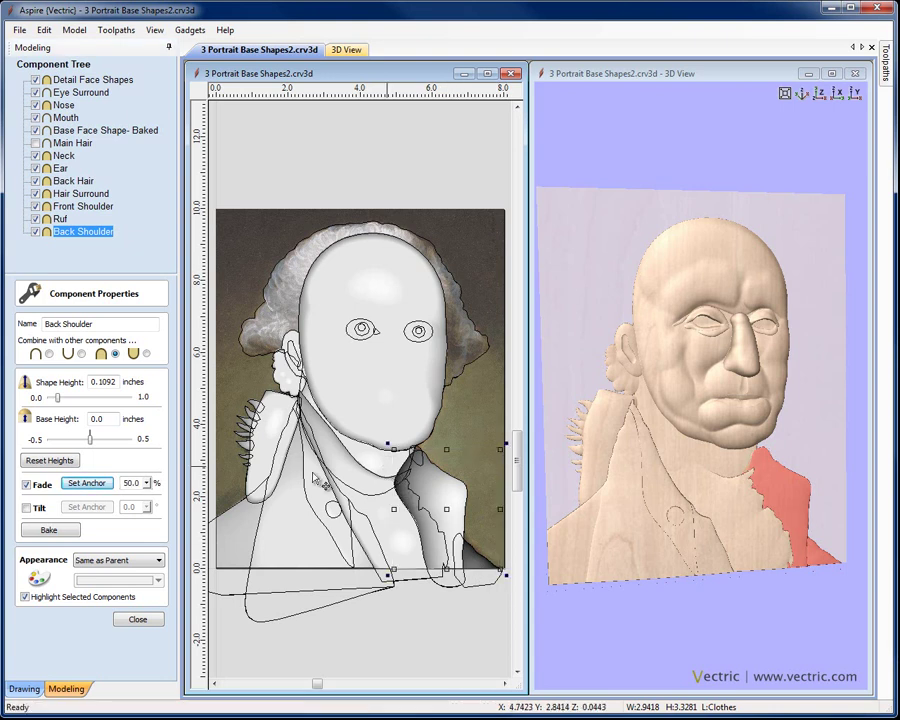
left_click_drag(146, 489, 164, 501)
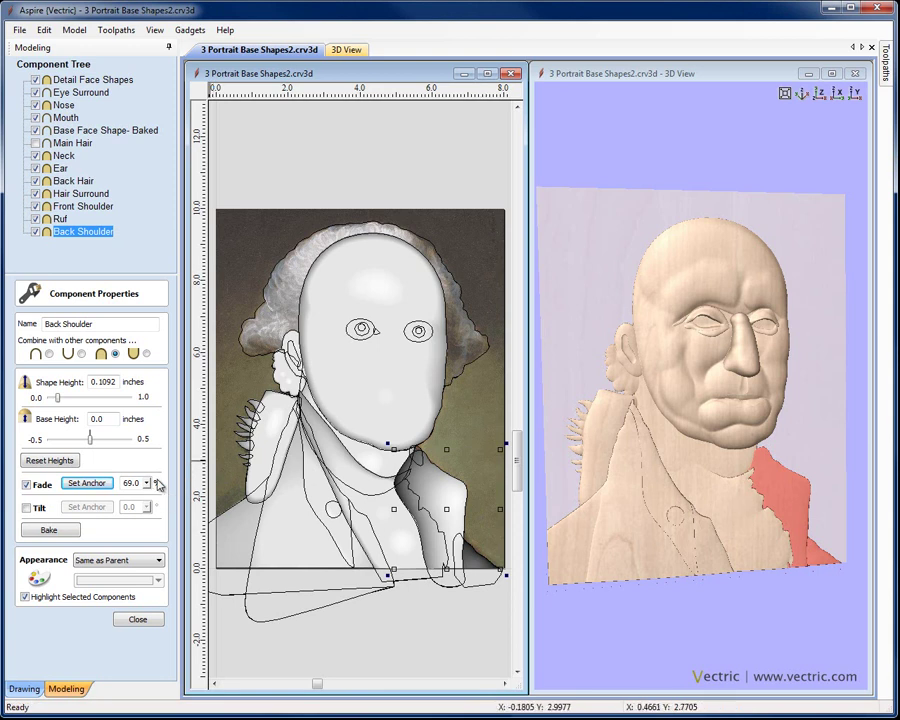
left_click_drag(148, 487, 149, 493)
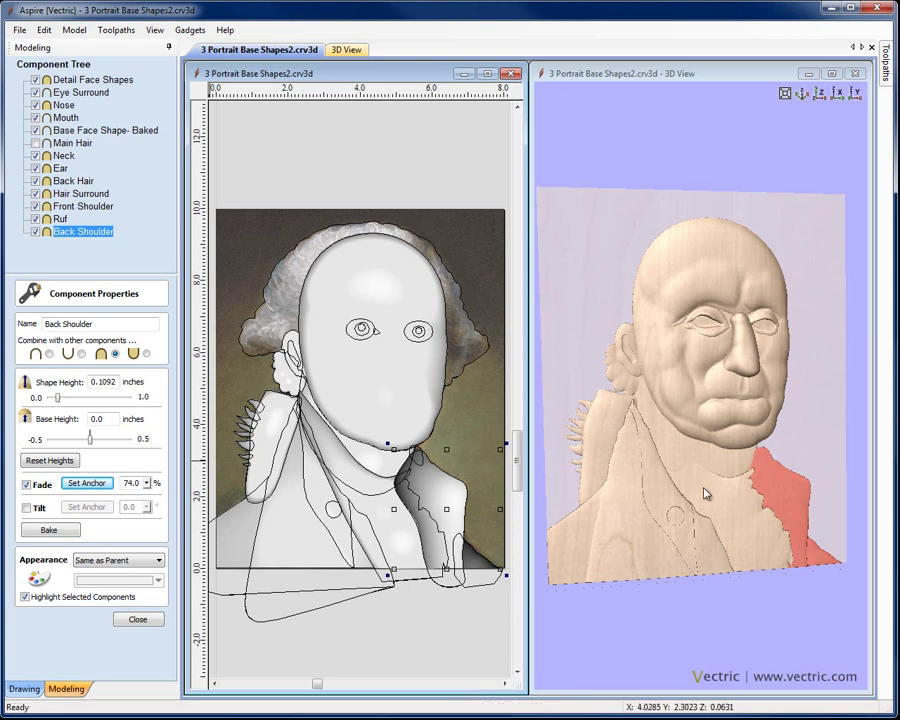
left_click_drag(649, 443, 671, 460)
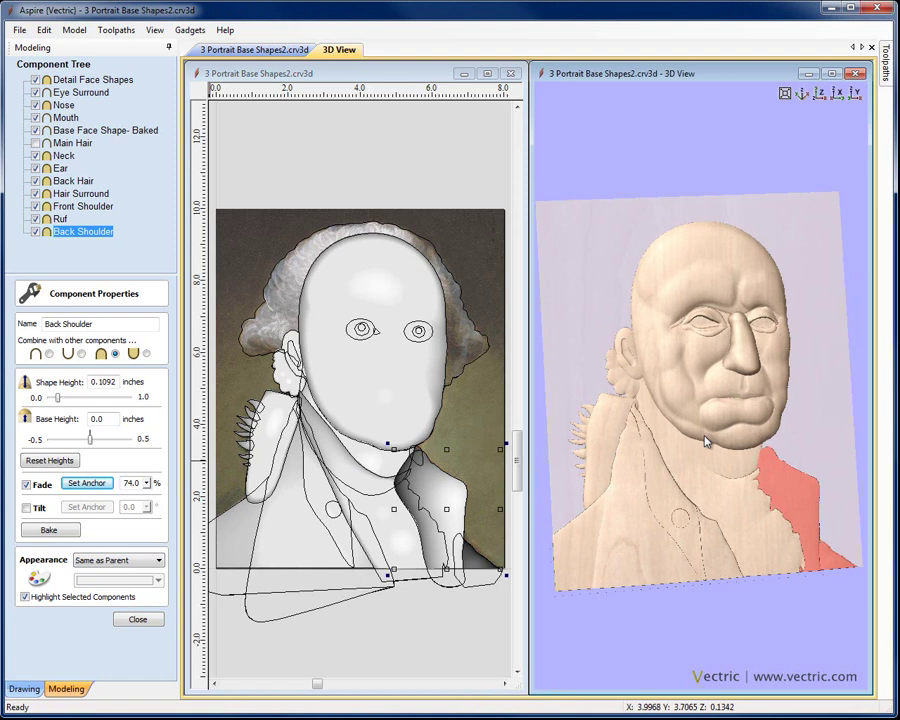